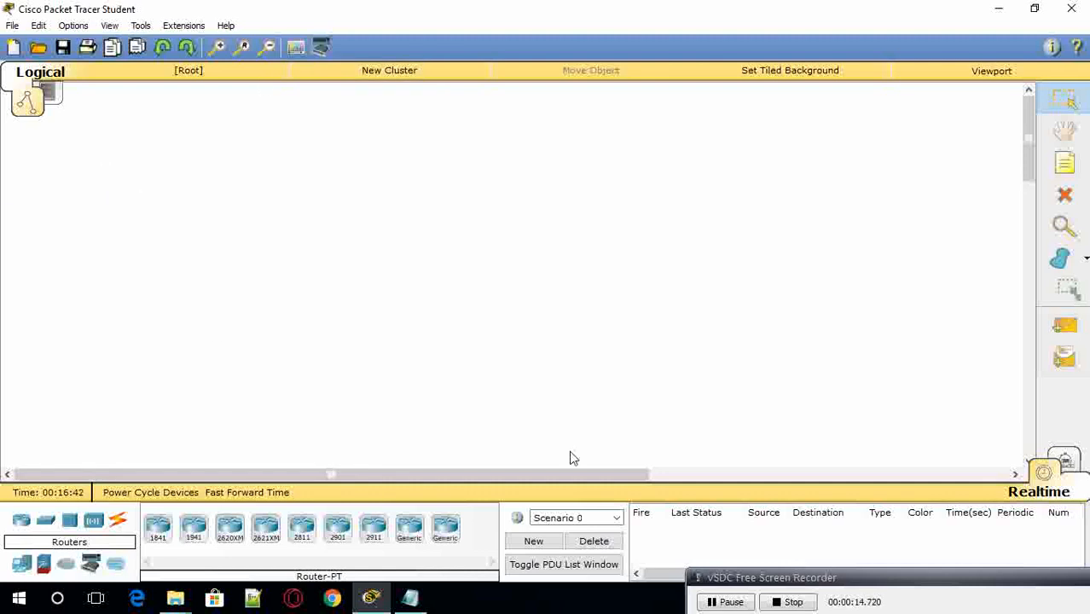
Step: Review the network exercise outline in the open Notepad document, then minimize it to return to Packet Tracer
click(408, 599)
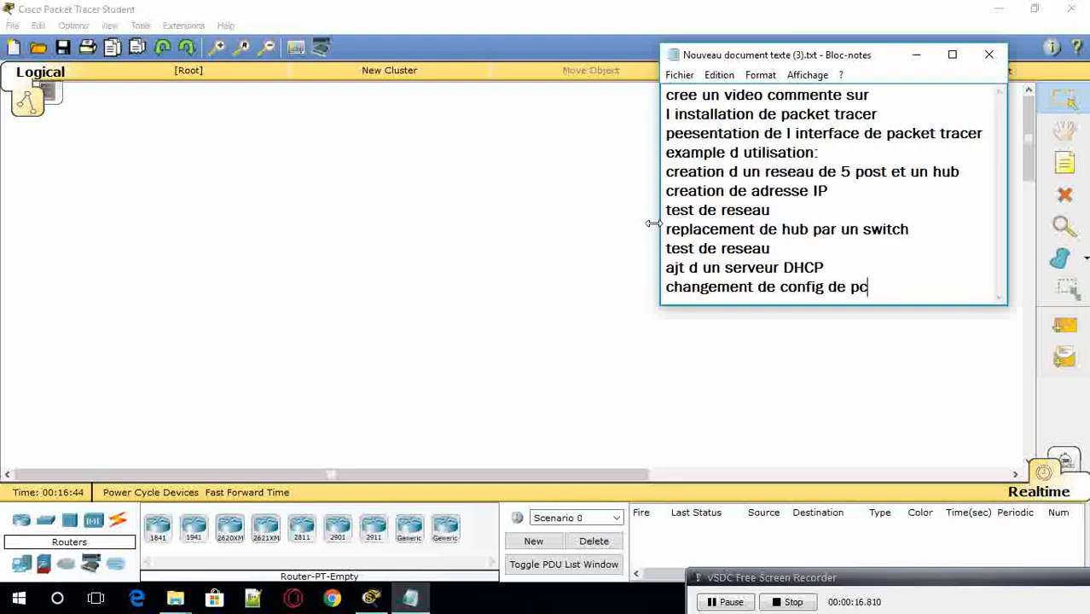
drag(872, 58, 817, 67)
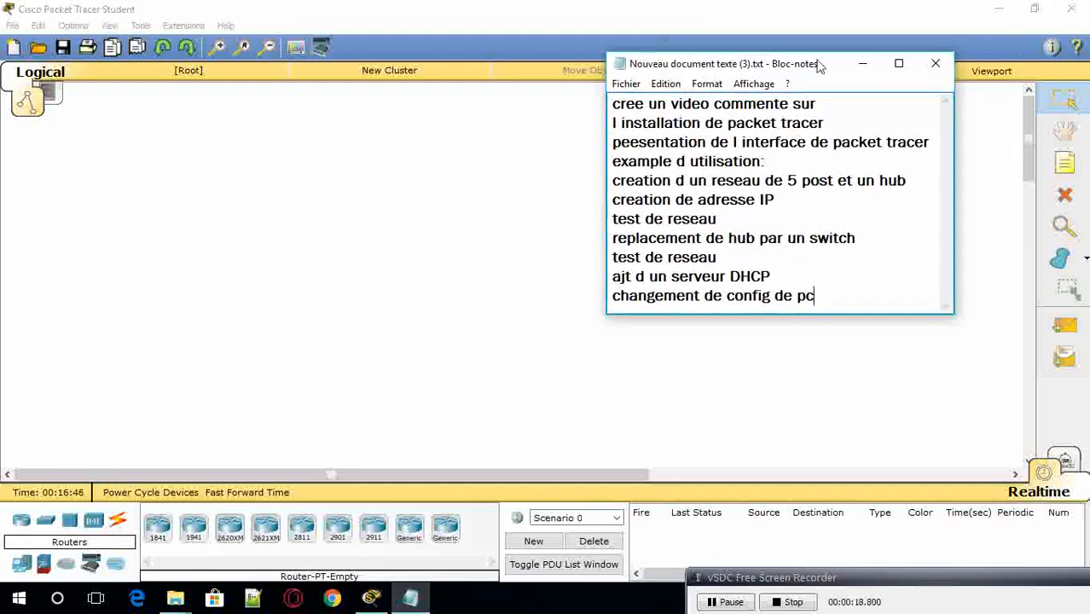
drag(611, 123, 827, 142)
click(828, 127)
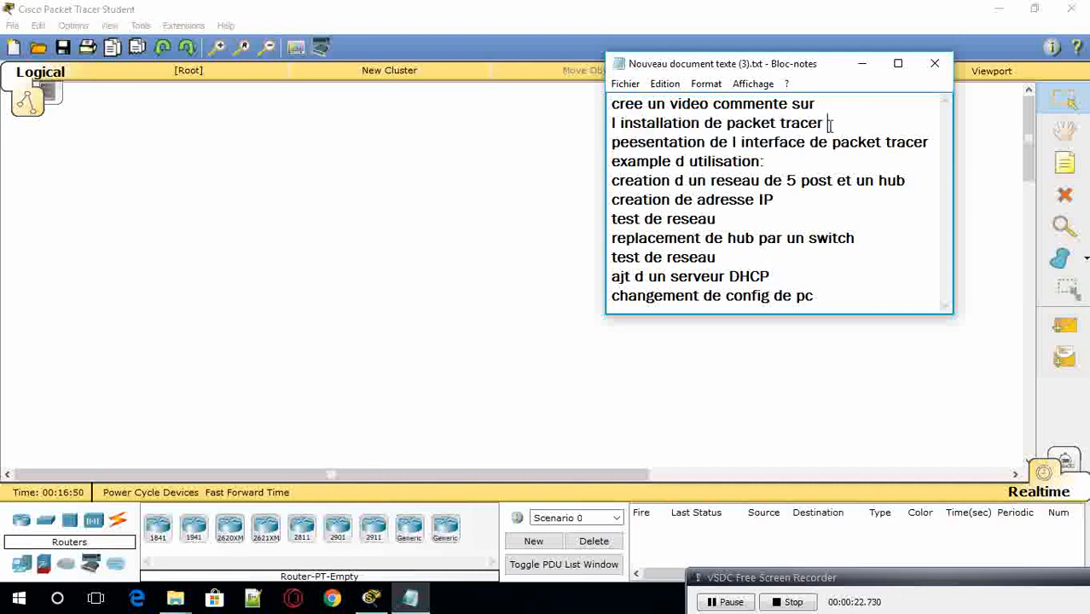
click(860, 68)
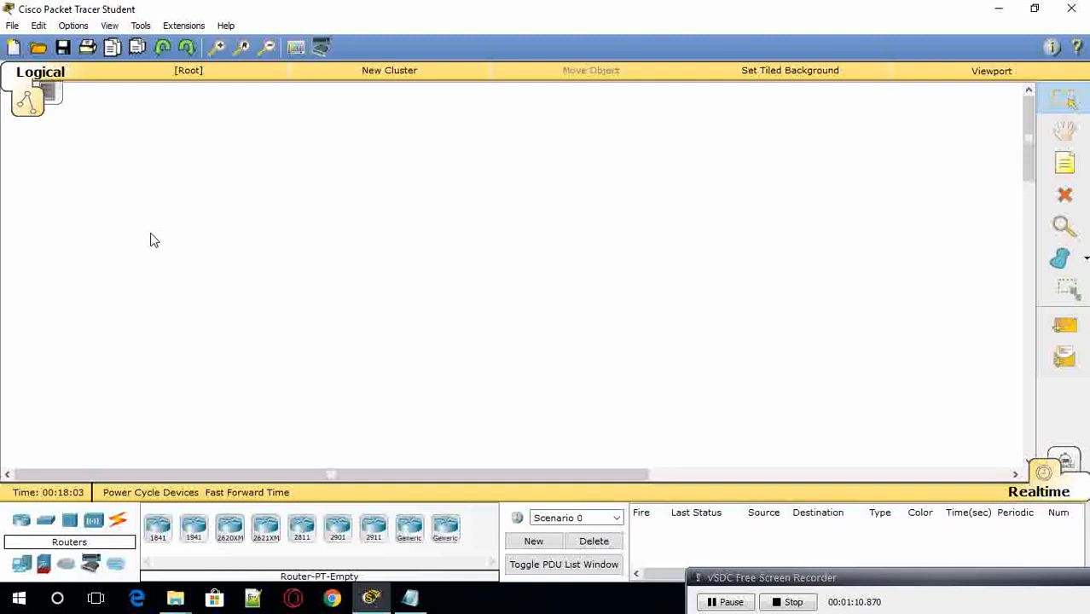
Step: Place five generic PC-PT end devices in the workspace, spread in a ring around an open central area
click(117, 519)
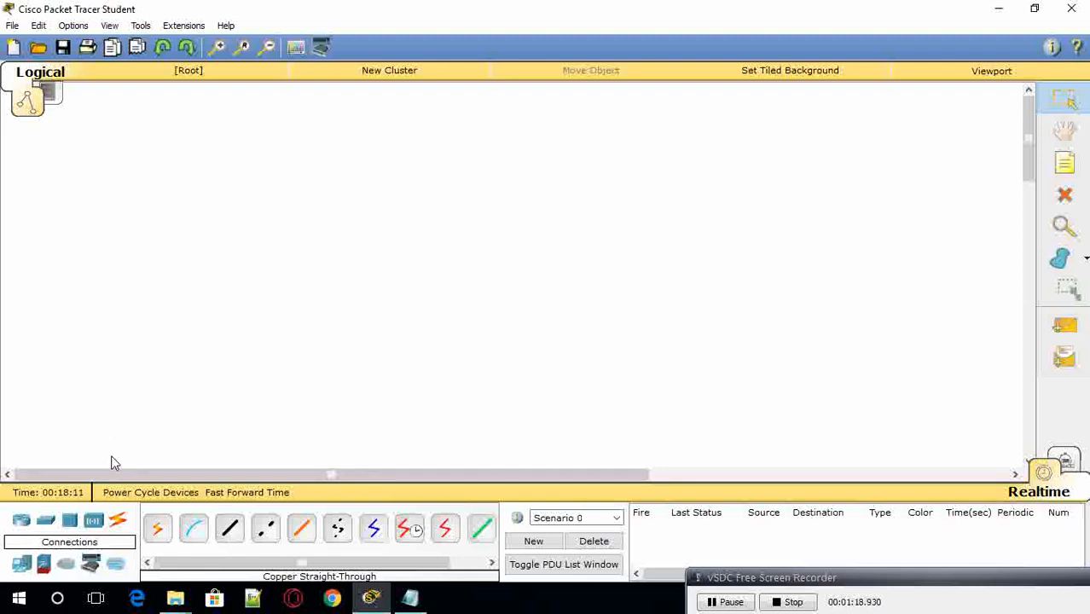
click(23, 566)
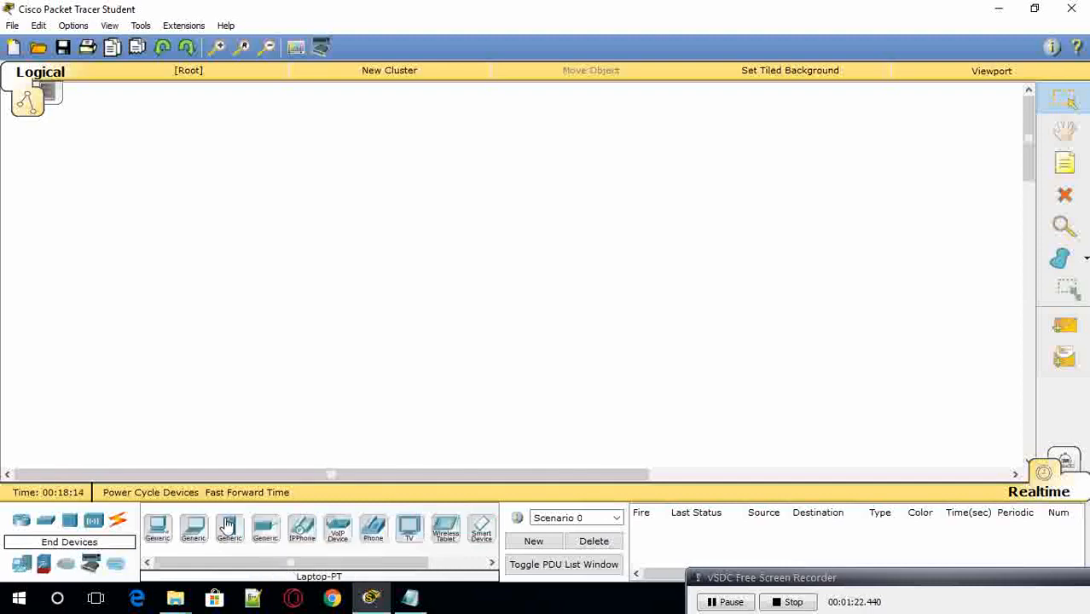
click(161, 530)
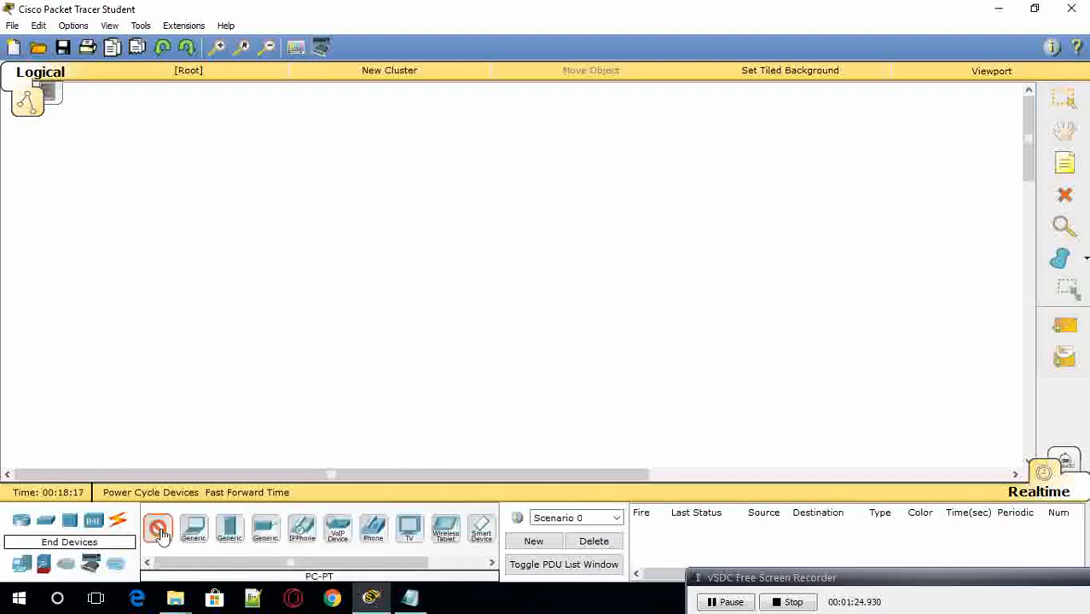
click(132, 171)
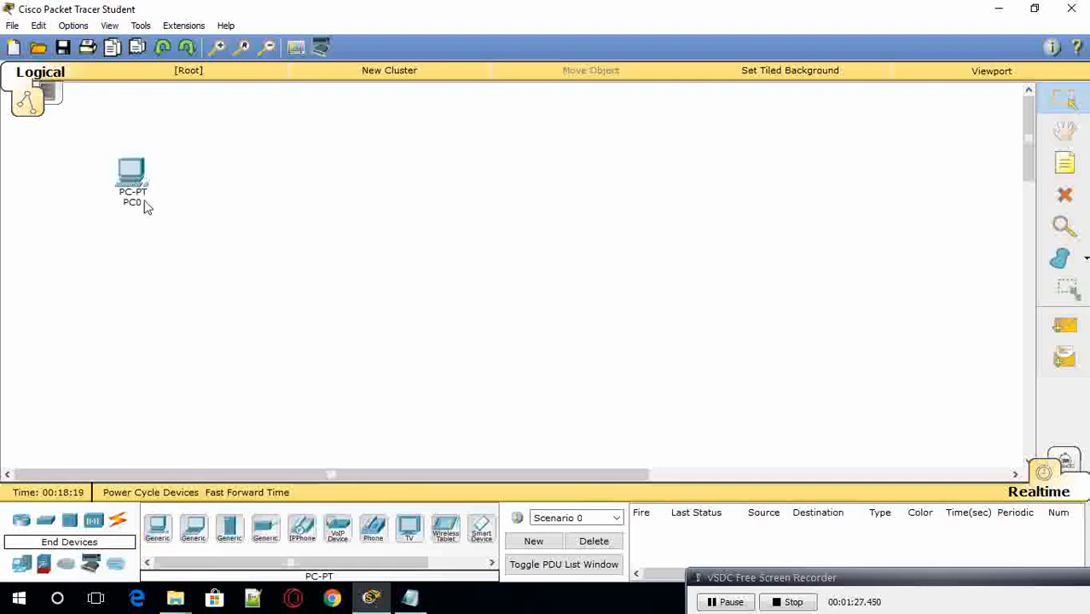
click(159, 529)
click(249, 155)
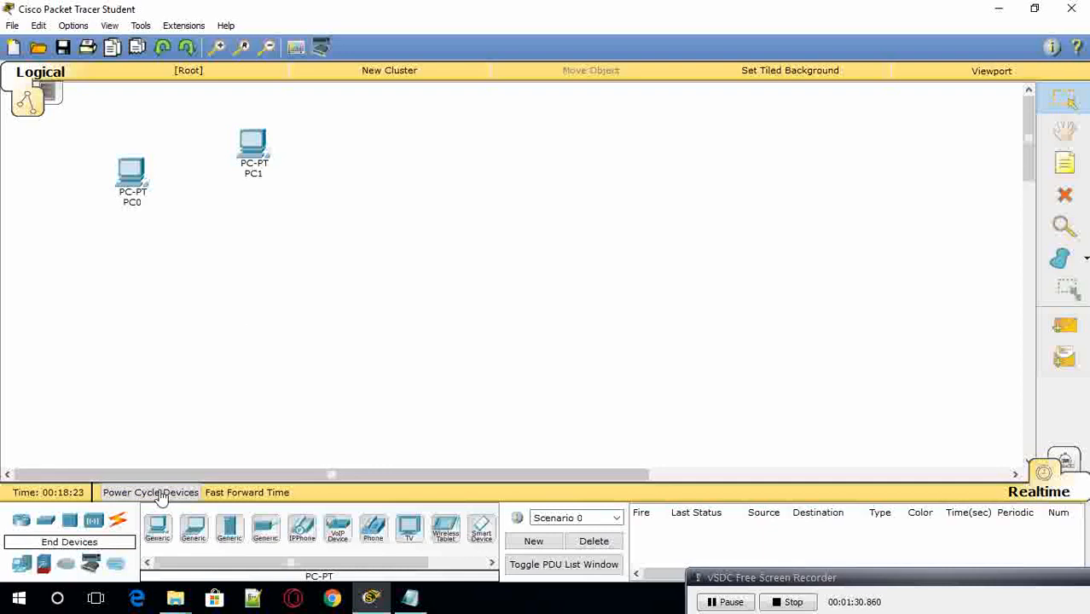
click(158, 528)
click(366, 232)
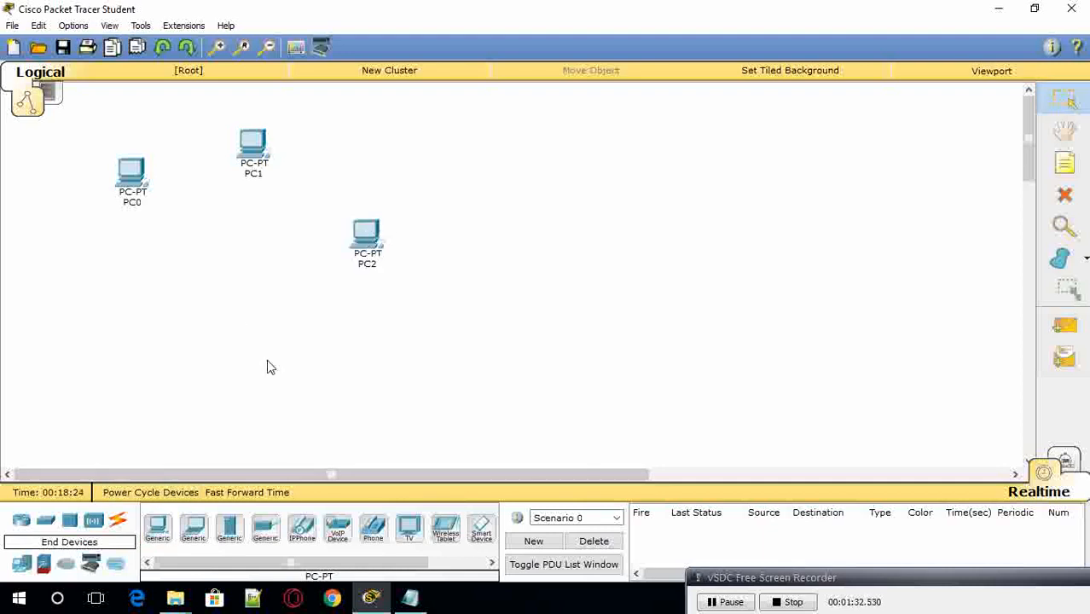
click(158, 528)
click(100, 308)
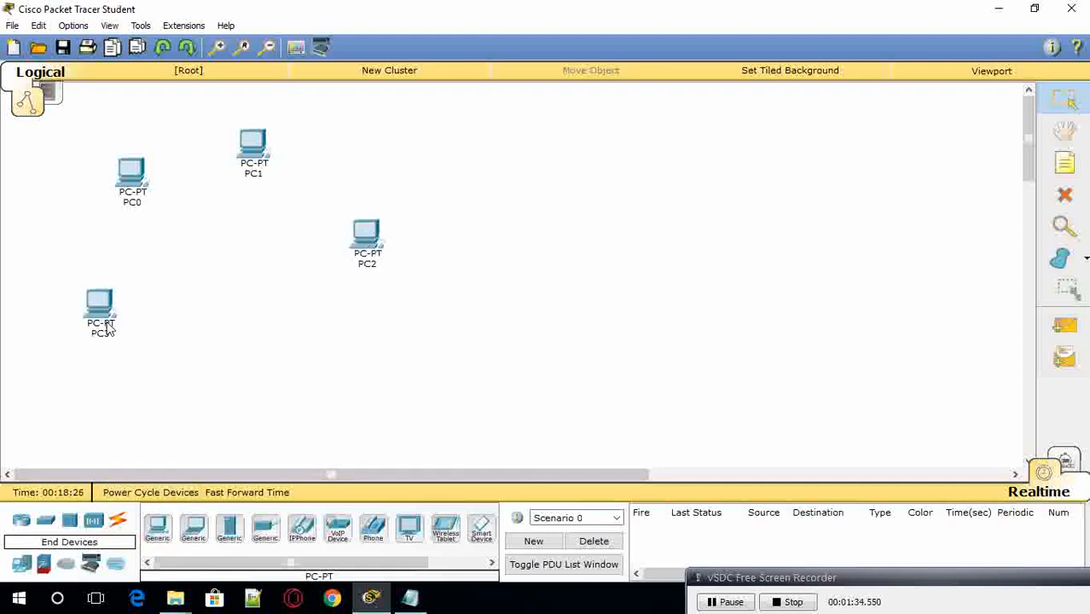
click(158, 528)
click(268, 390)
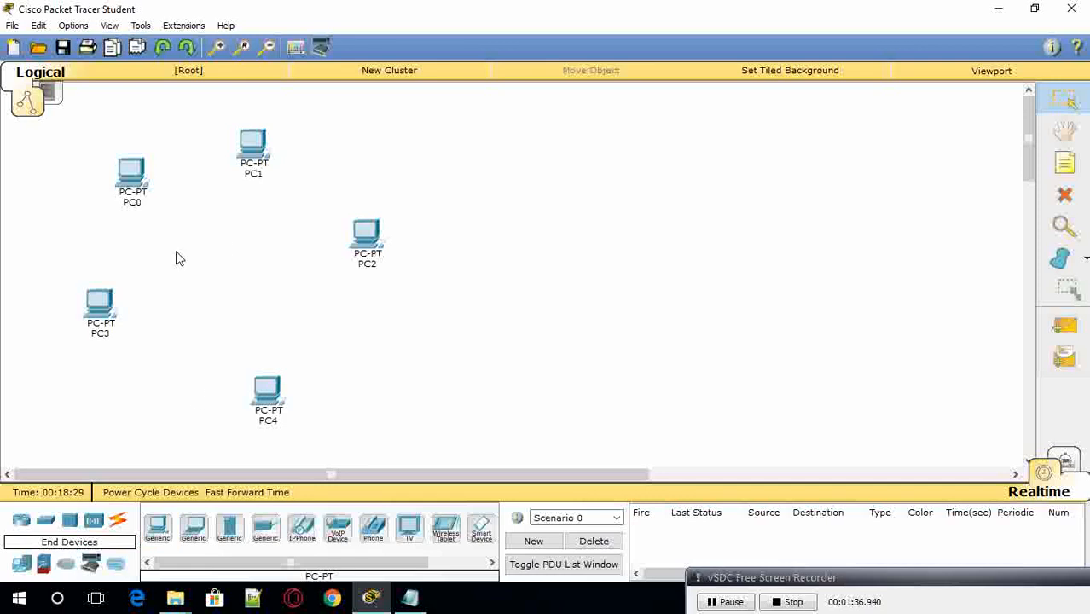
Step: Place a generic Hub-PT in the middle of the five PCs
click(72, 524)
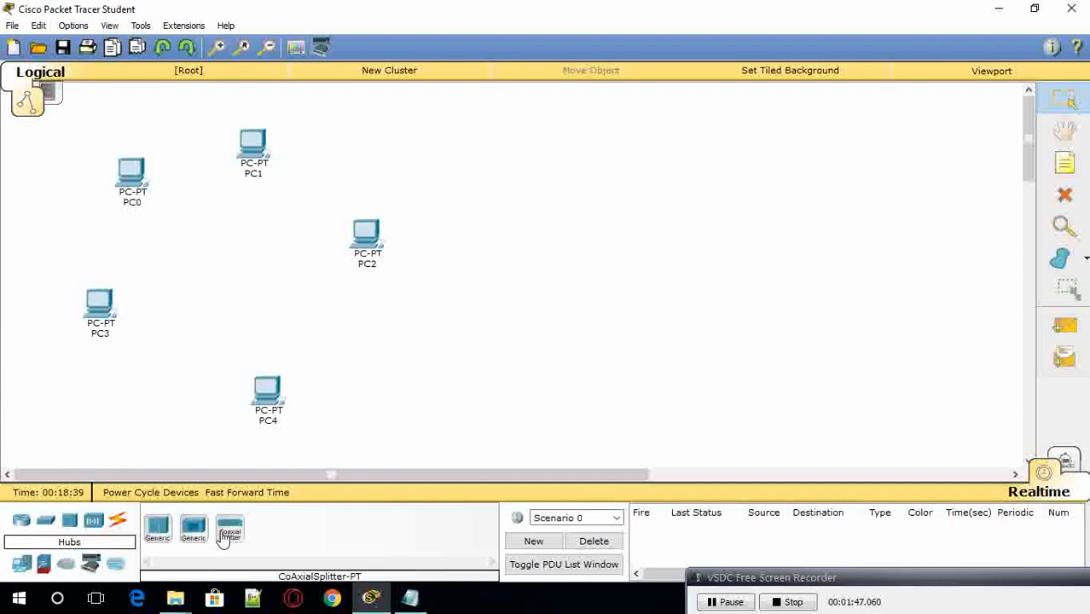
click(157, 528)
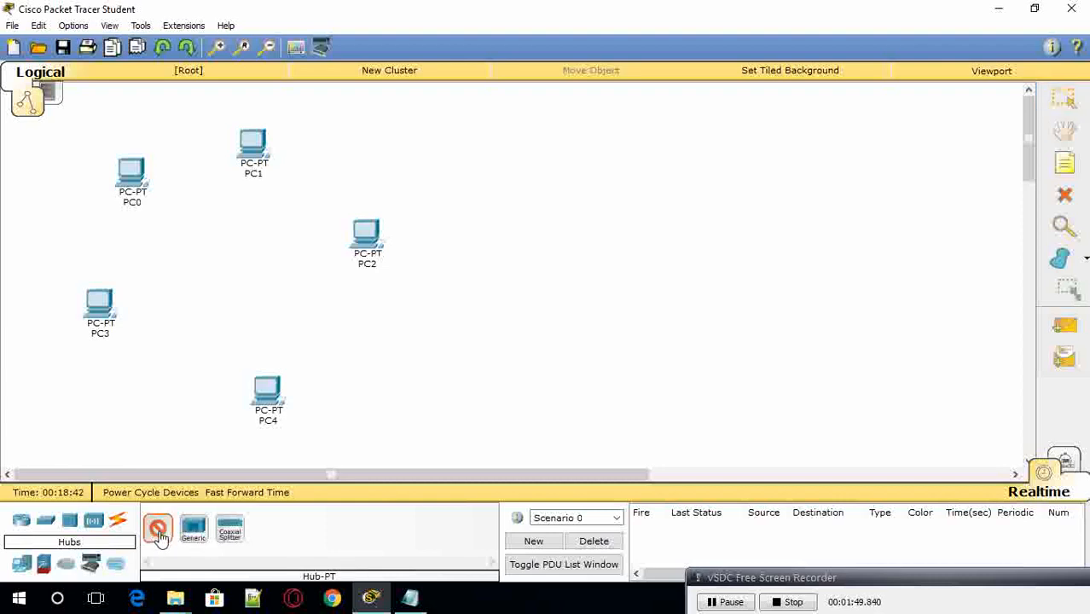
click(220, 275)
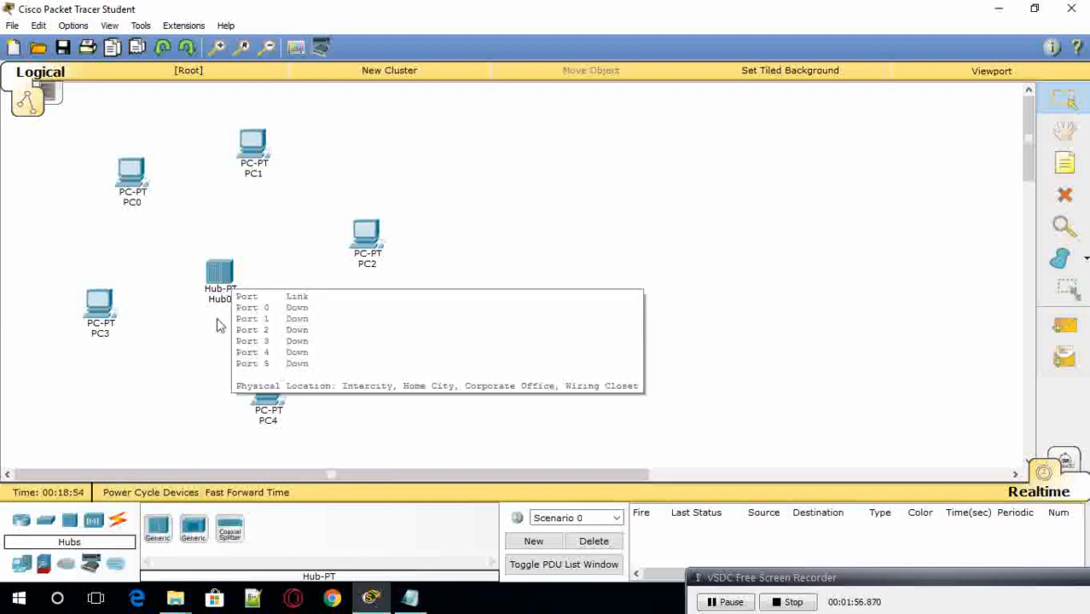
Step: Connect PC0's FastEthernet0 to Port 0 of the hub with a copper straight-through cable
click(118, 521)
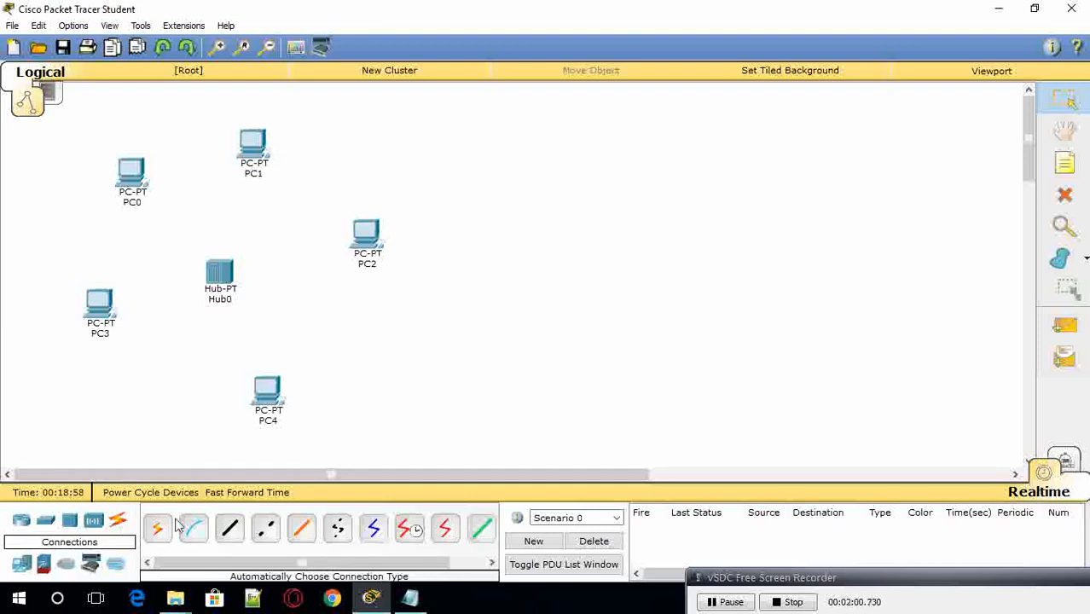
click(232, 530)
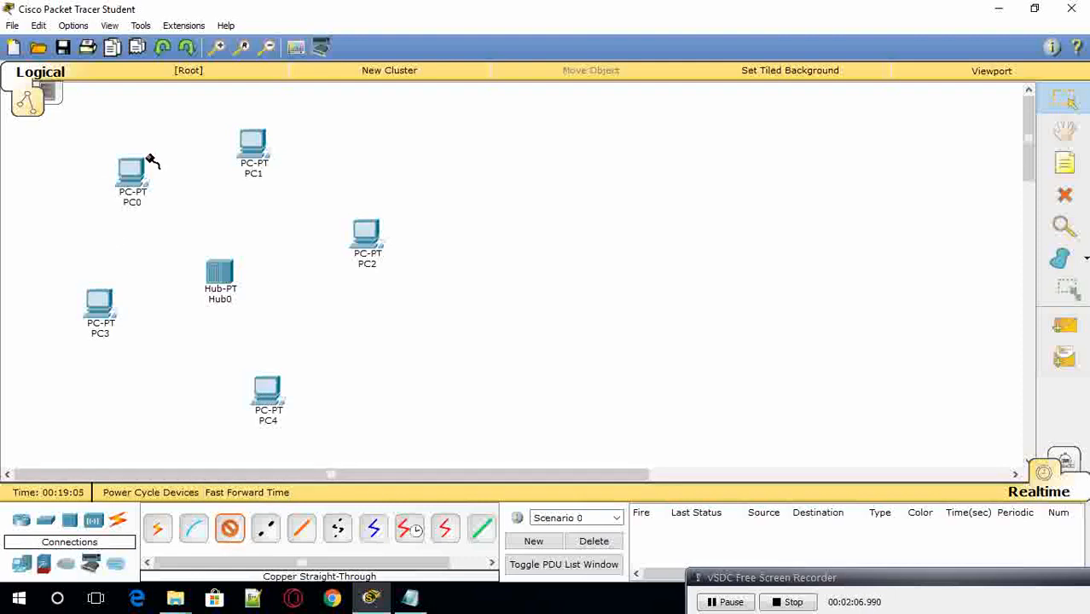
click(137, 179)
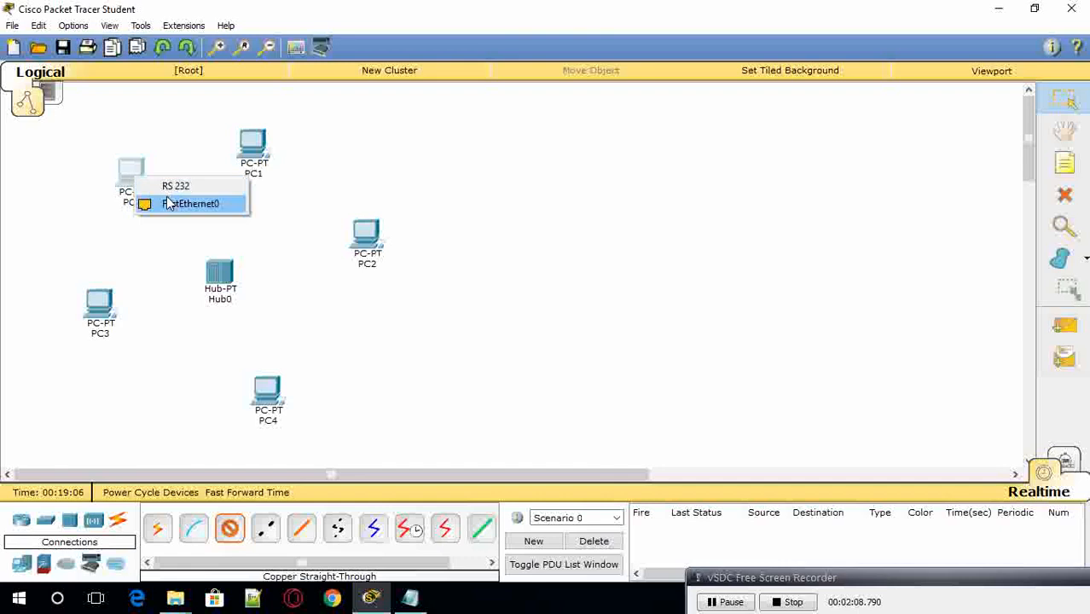
click(185, 205)
click(215, 280)
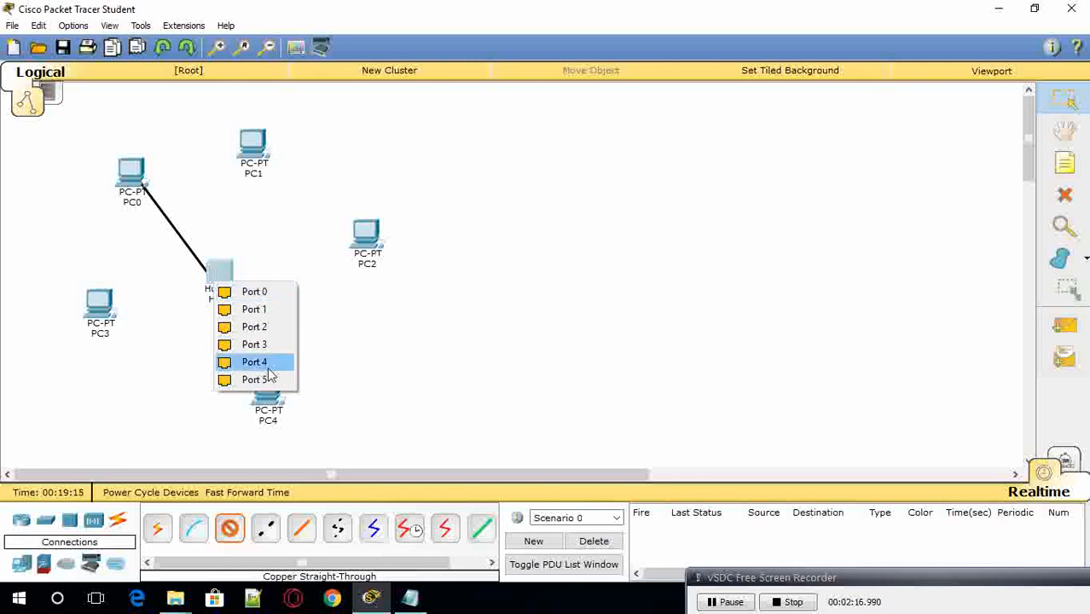
click(254, 293)
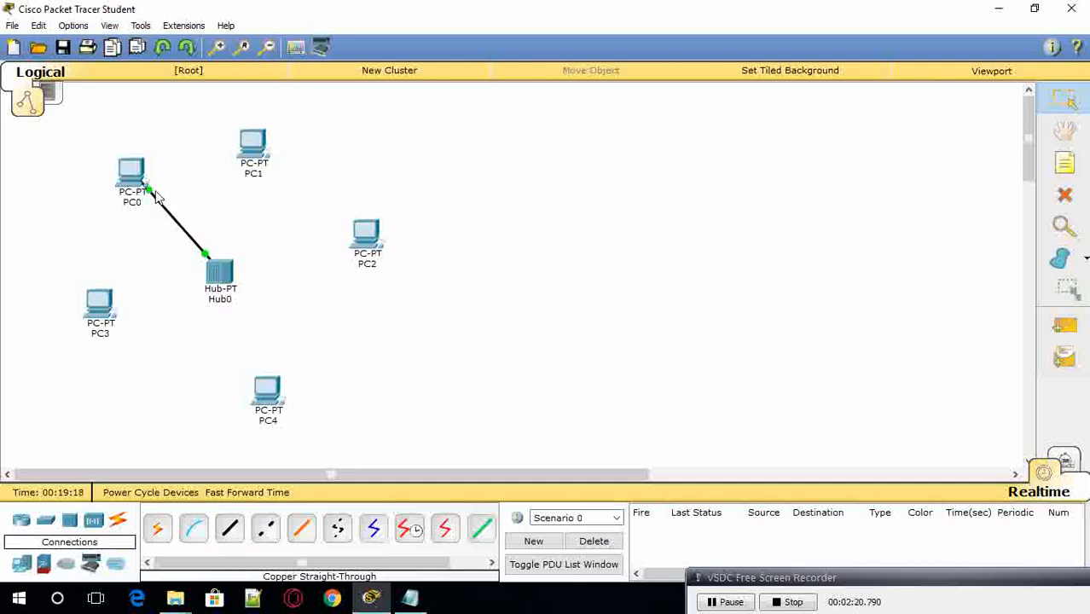
Step: Connect Port 1 of the hub to PC1's FastEthernet0 with a copper straight-through cable
click(230, 529)
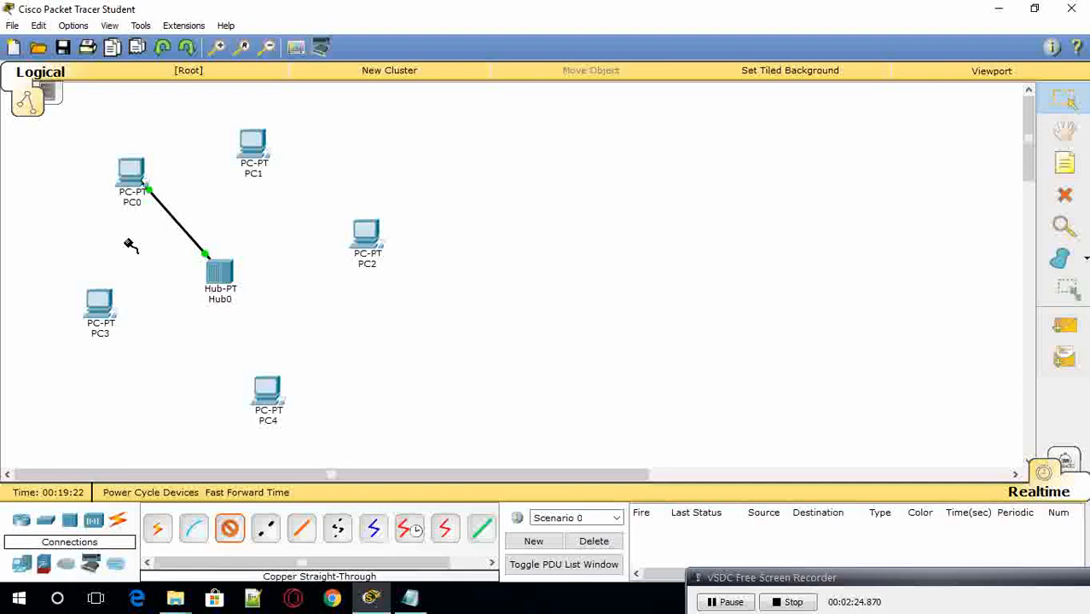
click(223, 269)
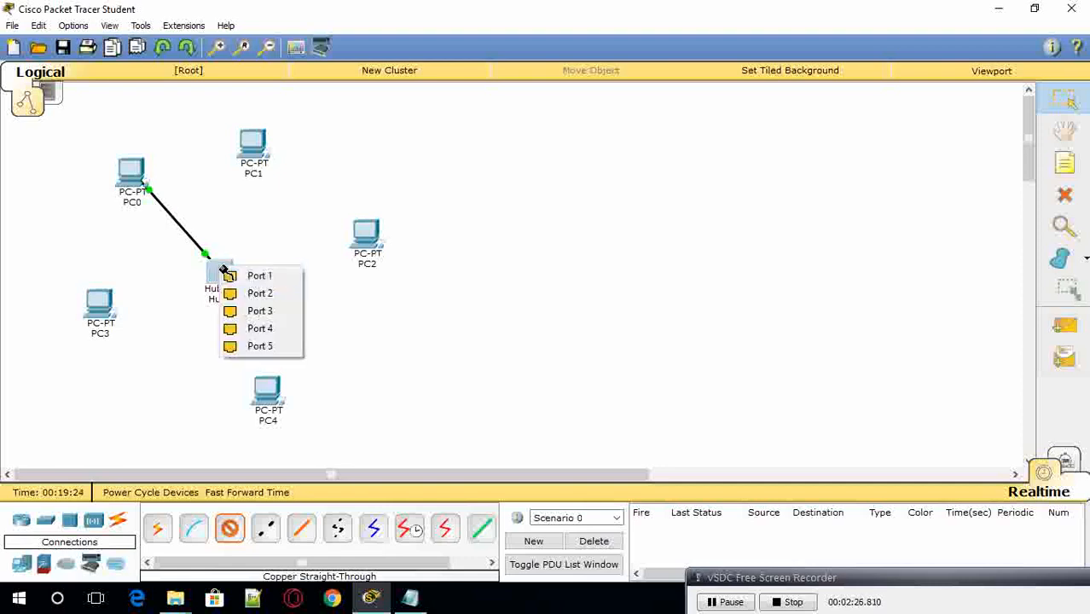
click(254, 276)
click(263, 152)
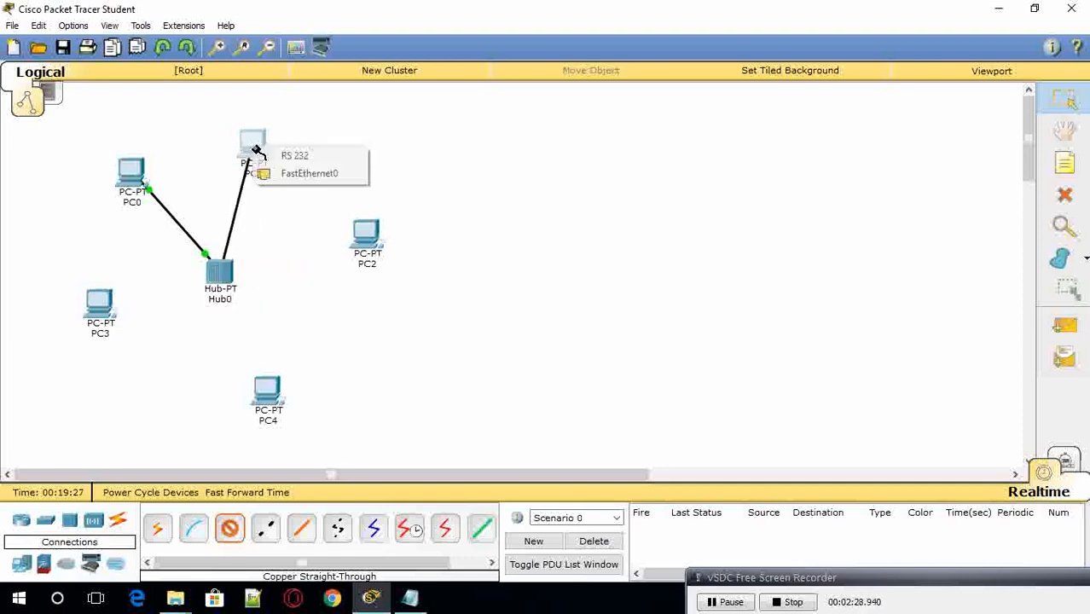
click(300, 175)
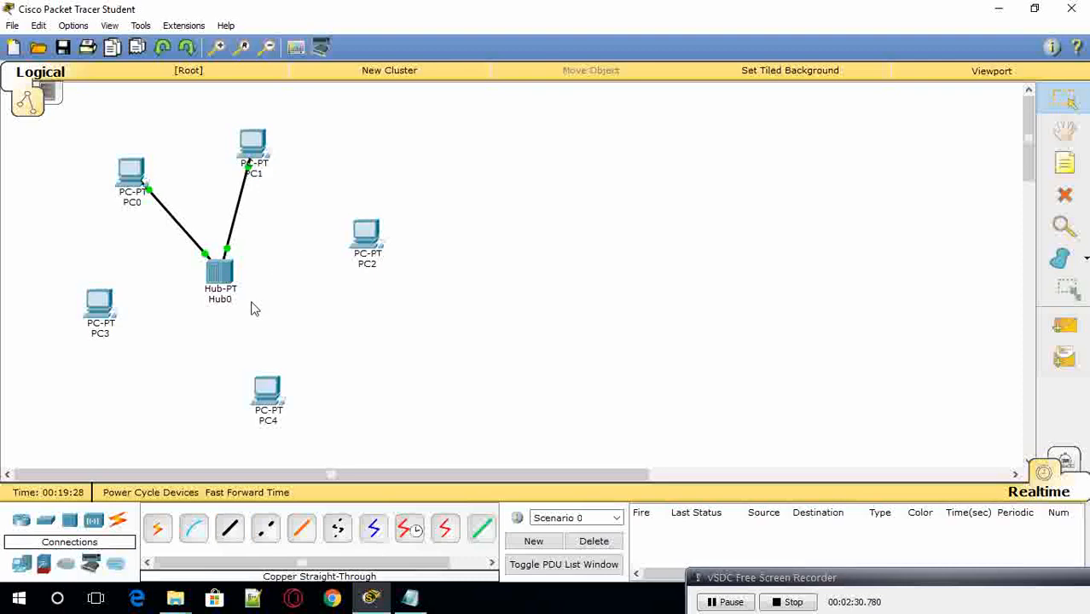
Step: Connect Port 2 of the hub to PC2's FastEthernet0 with a copper straight-through cable
click(230, 528)
click(224, 274)
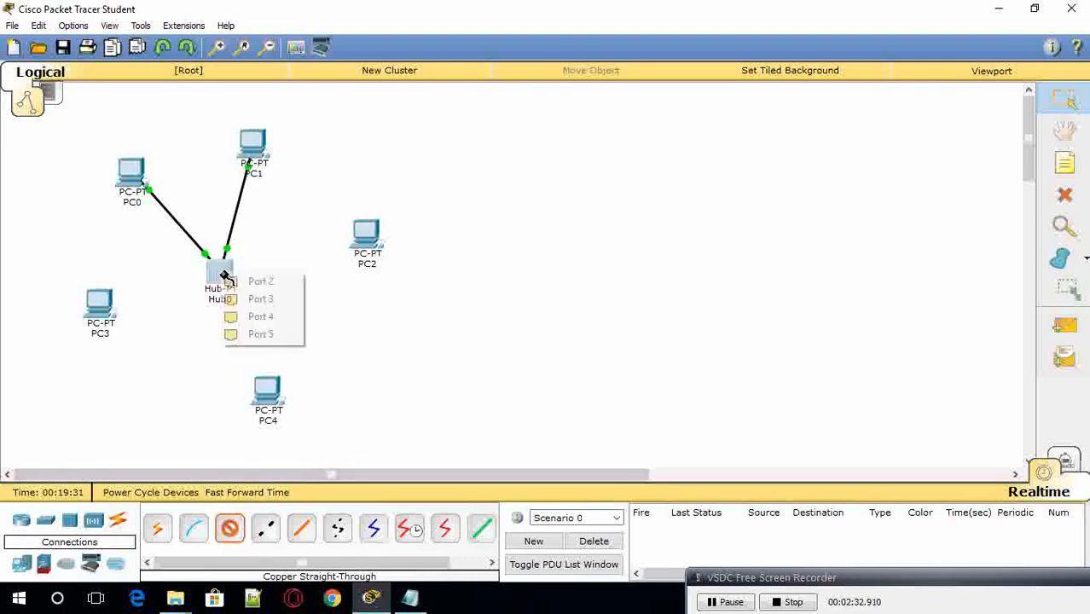
click(254, 286)
click(365, 236)
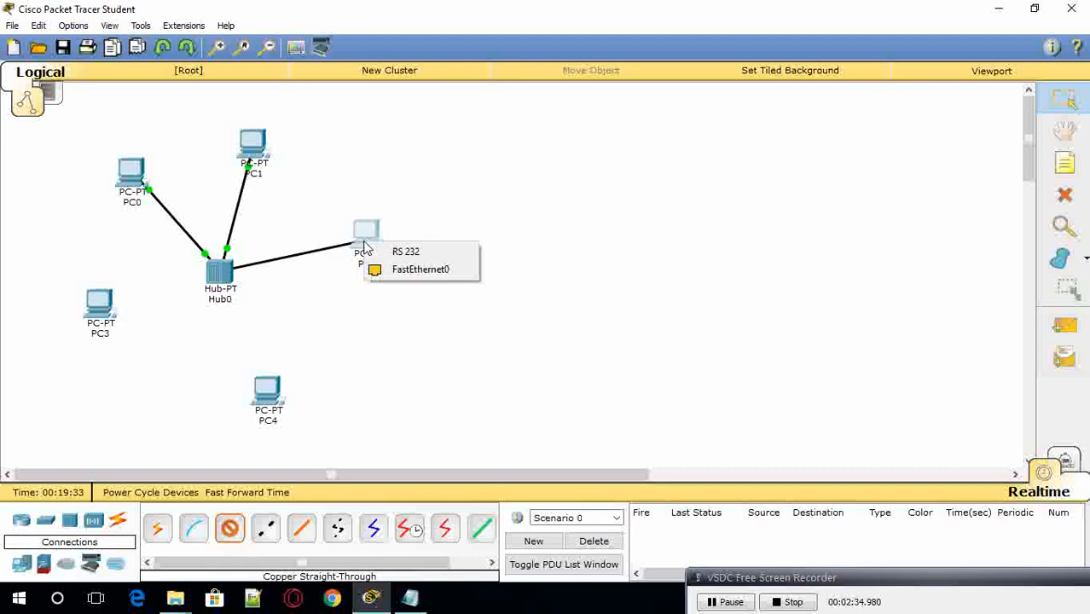
click(411, 270)
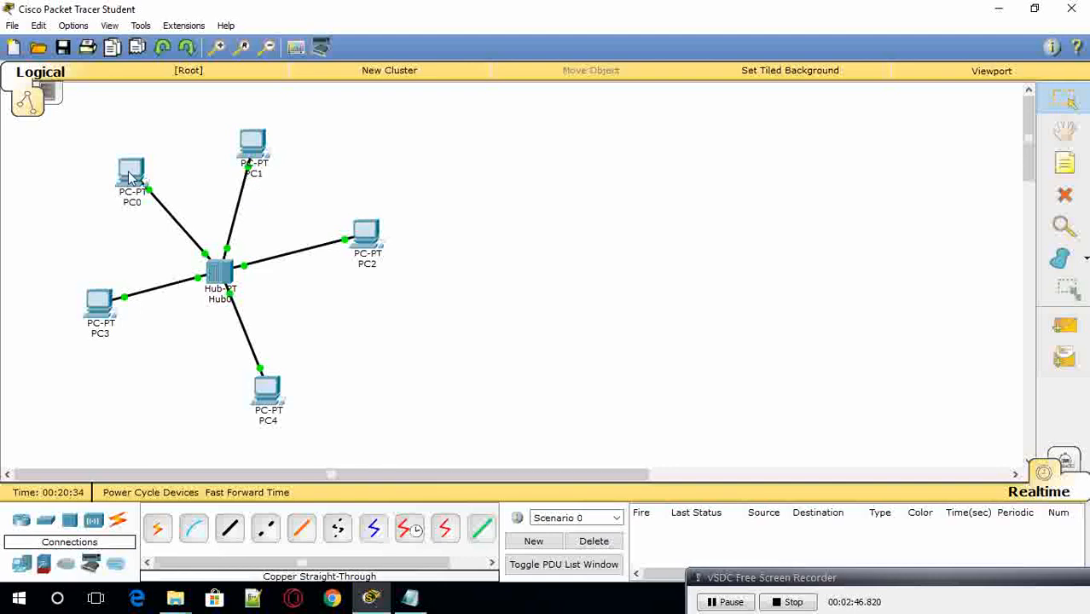
mouse_move(129, 176)
click(131, 175)
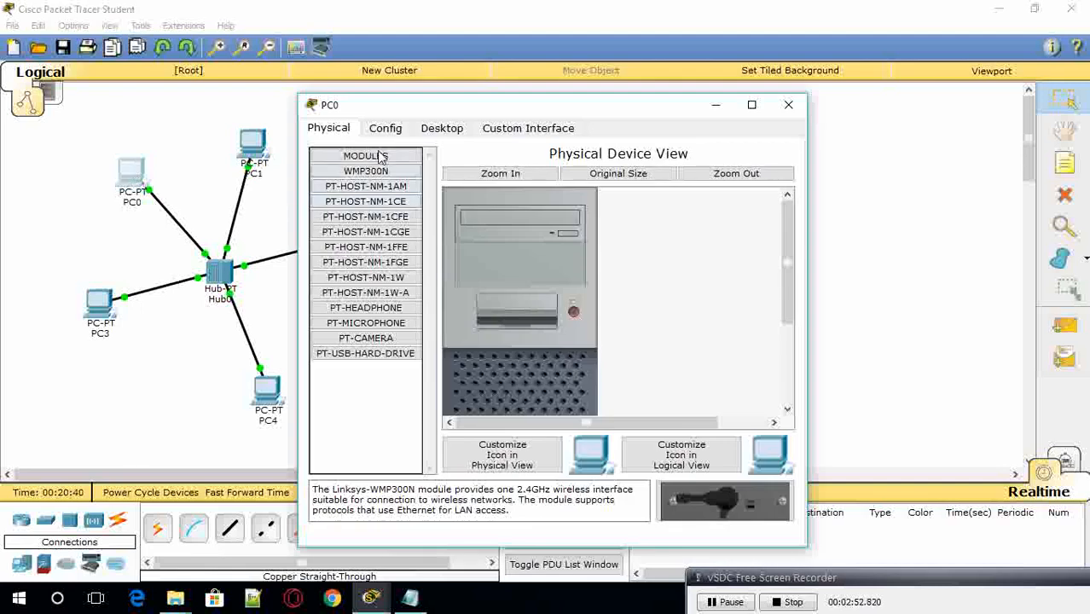
click(788, 104)
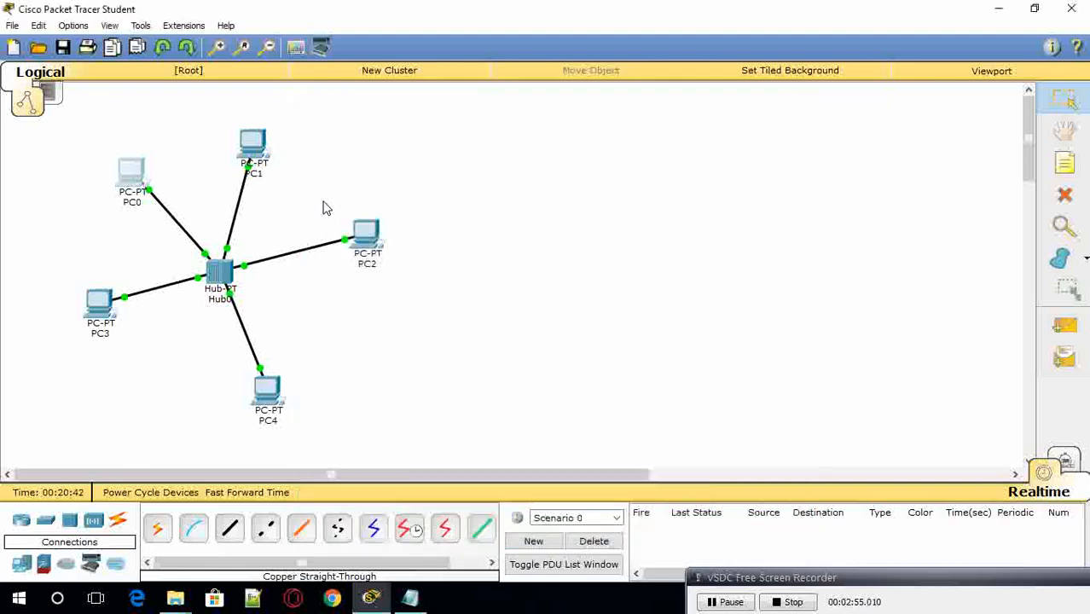
Step: Configure PC0's FastEthernet0 with static IP address 192.168.1.1 and subnet mask 255.255.255.0, then close its settings window
click(139, 183)
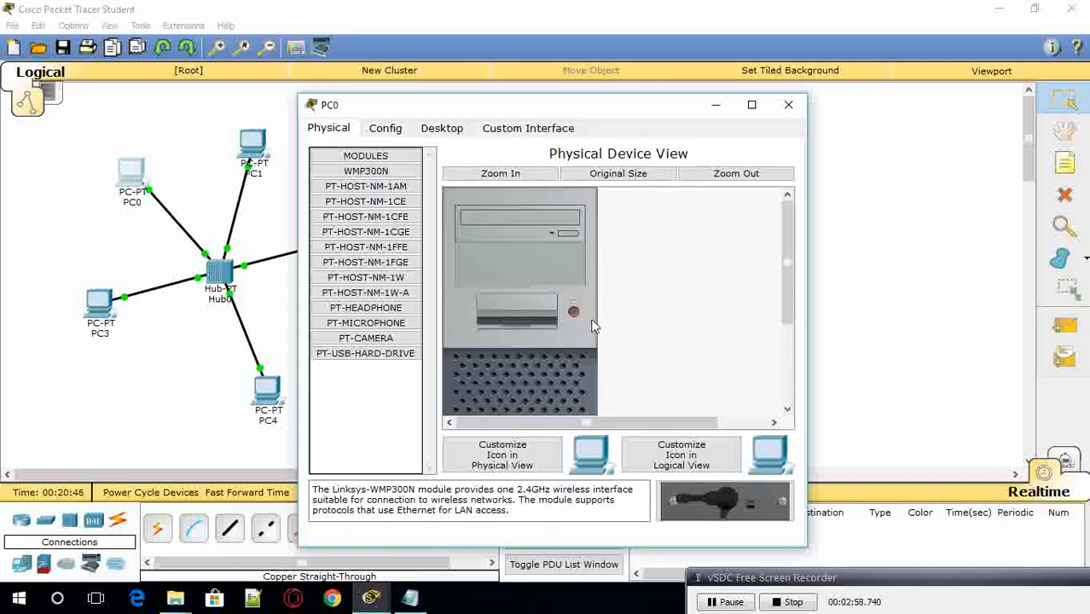
click(391, 134)
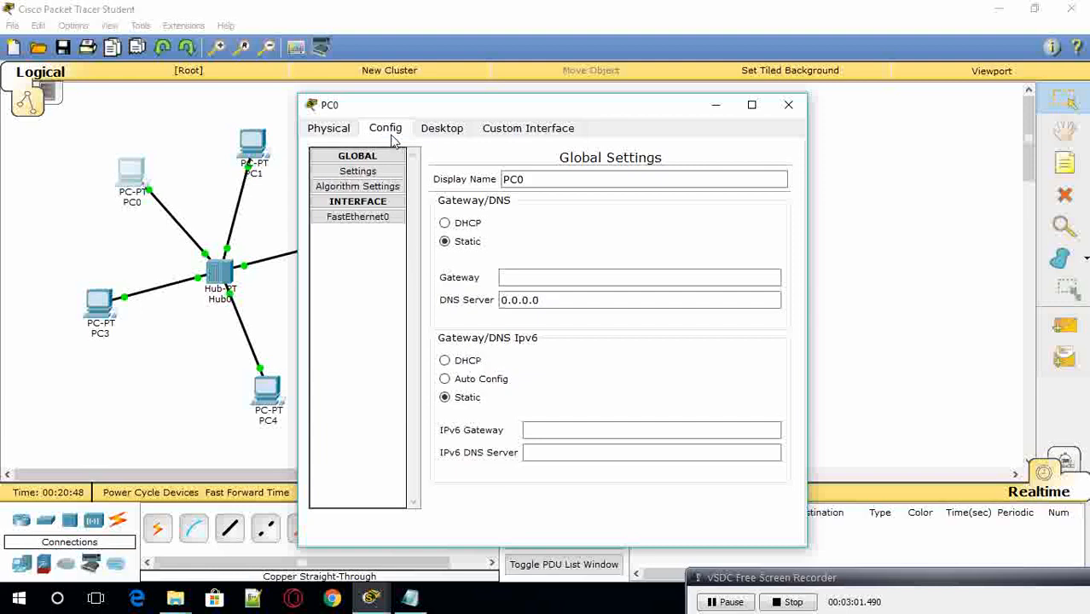
click(382, 220)
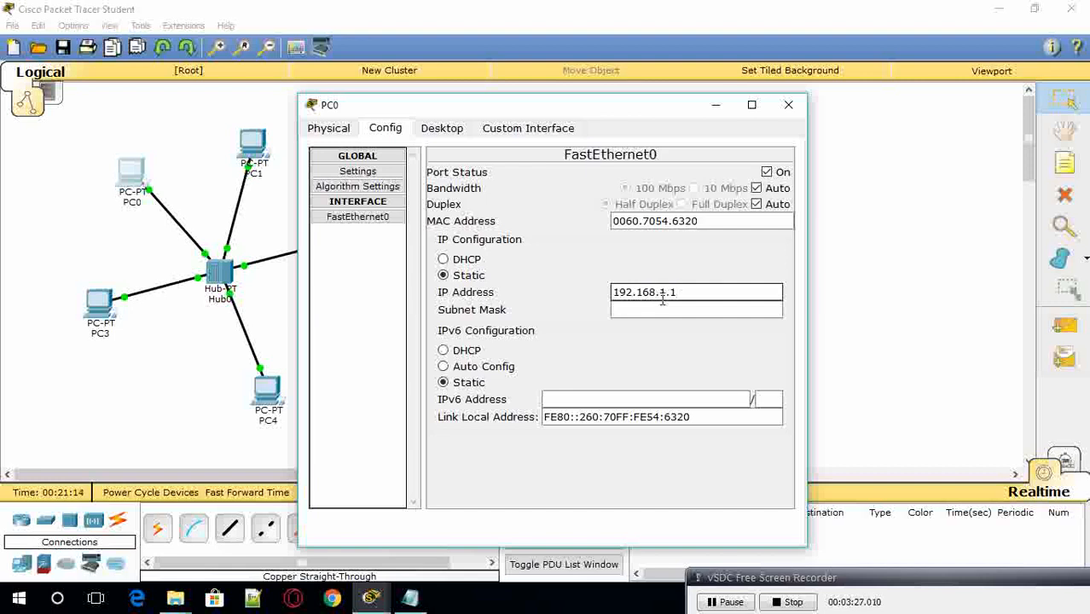
click(662, 310)
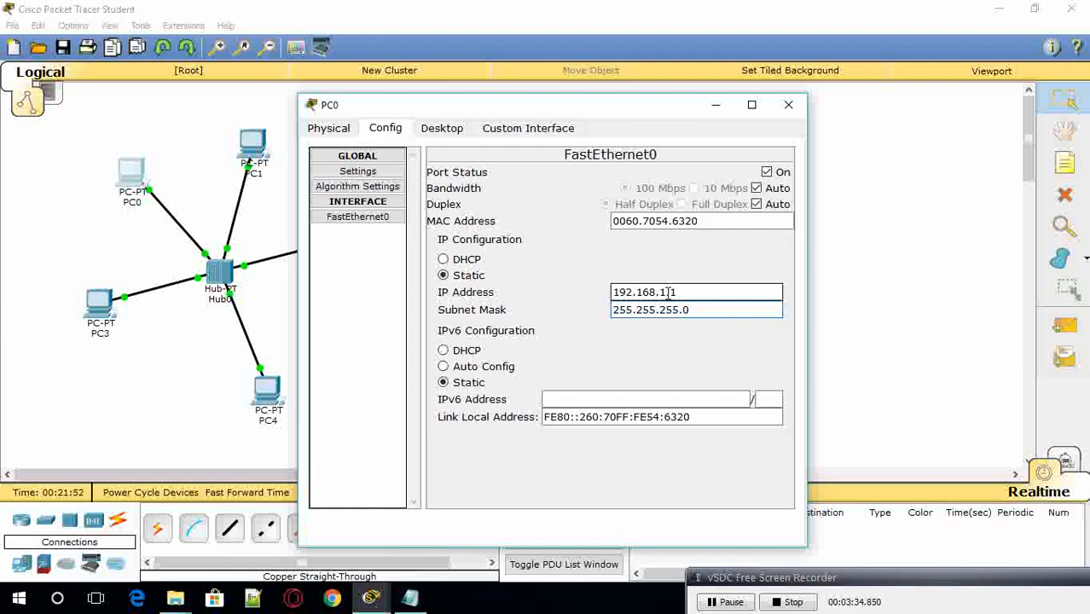
mouse_move(667, 293)
mouse_down()
mouse_move(618, 302)
mouse_move(679, 290)
mouse_up()
click(638, 288)
click(675, 292)
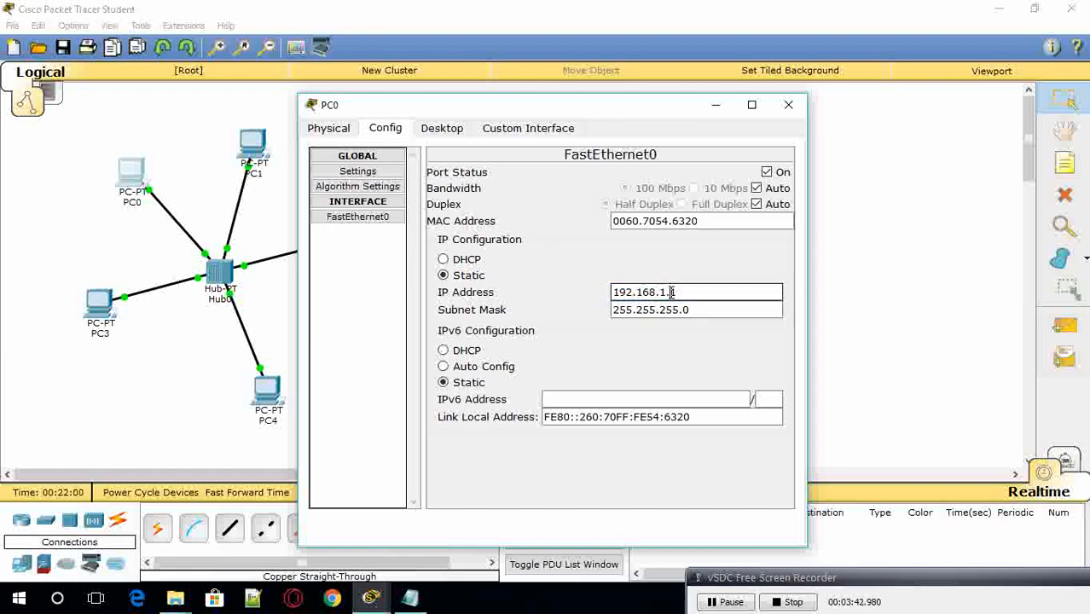
drag(668, 291, 678, 291)
double_click(673, 291)
click(788, 104)
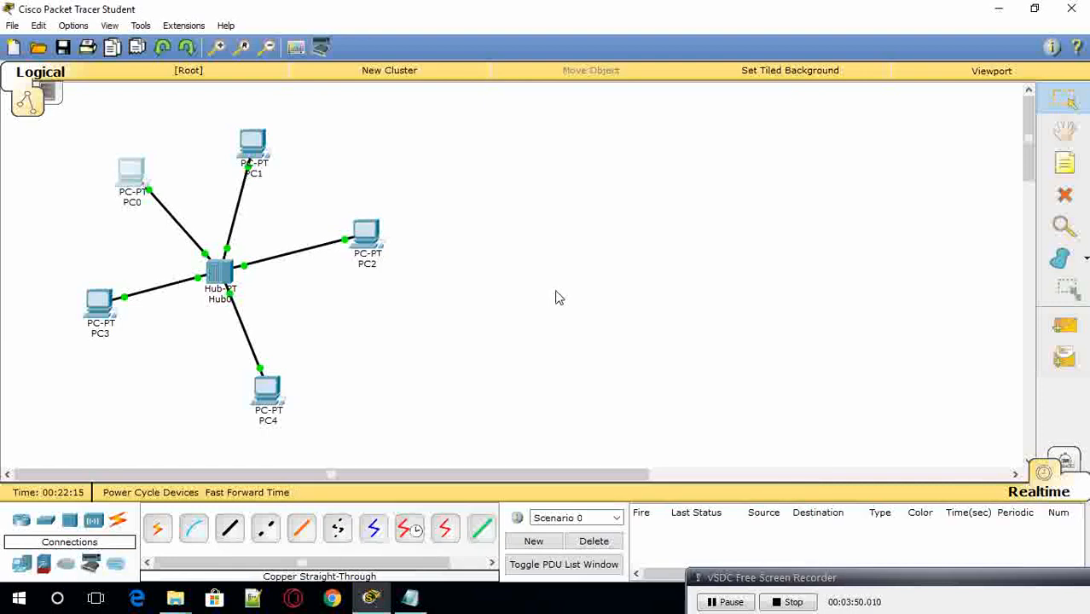
Step: Open PC1's settings window
click(253, 147)
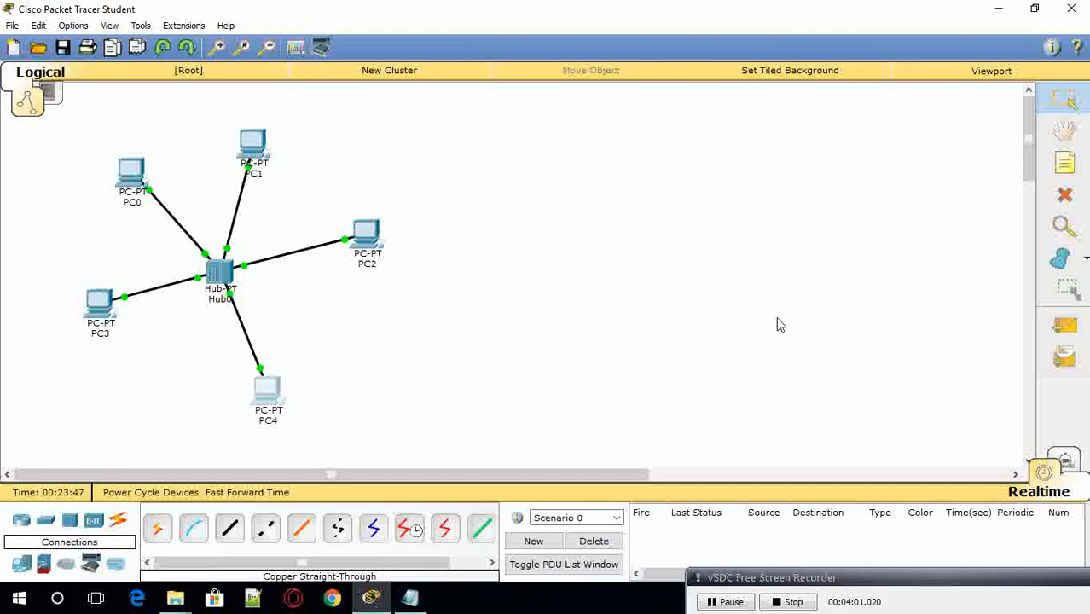
Step: In Simulation mode, add a simple PDU from PC2 to PC0 and run the simulation with automatic capture
click(1066, 462)
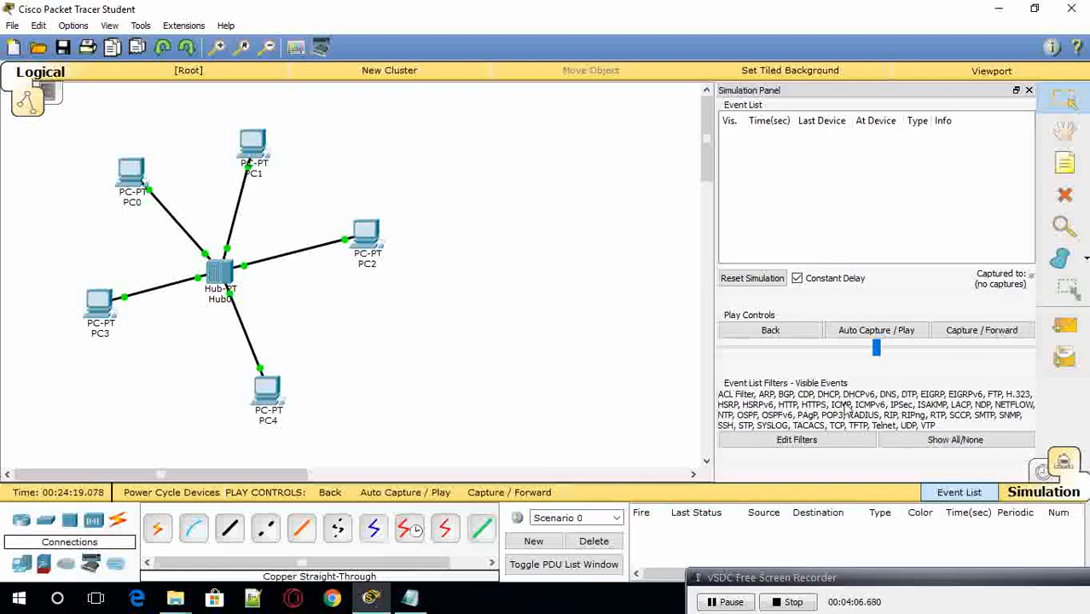
click(1063, 329)
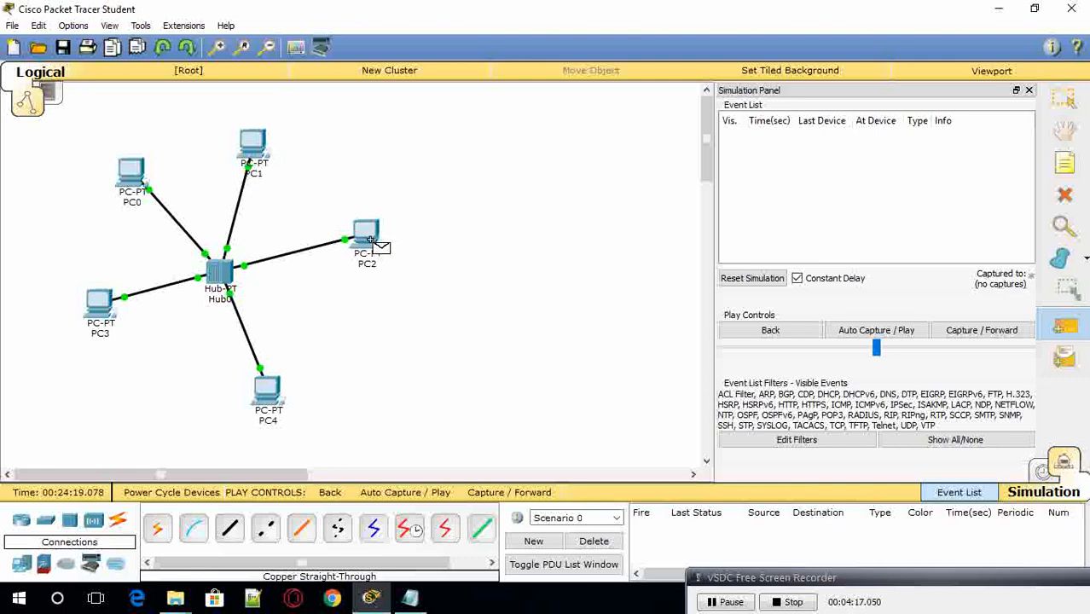
mouse_move(366, 238)
click(365, 235)
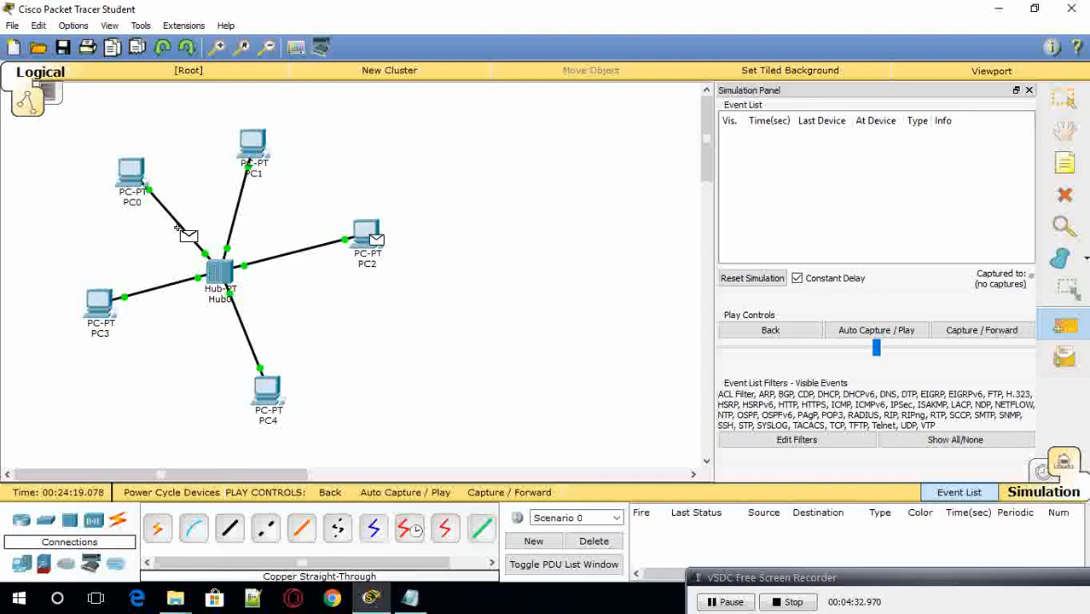
click(132, 174)
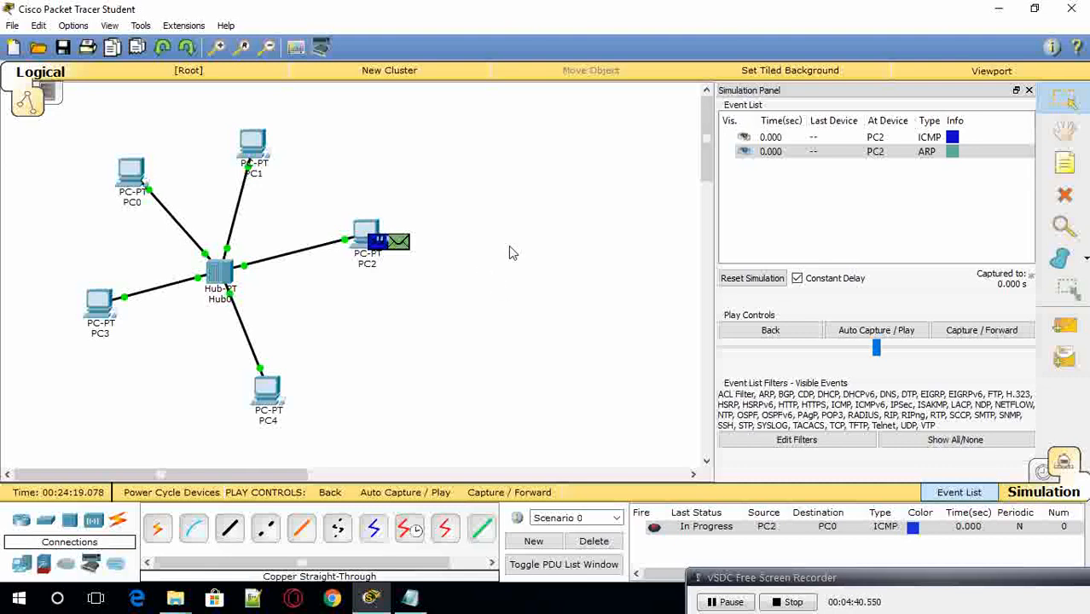
click(859, 334)
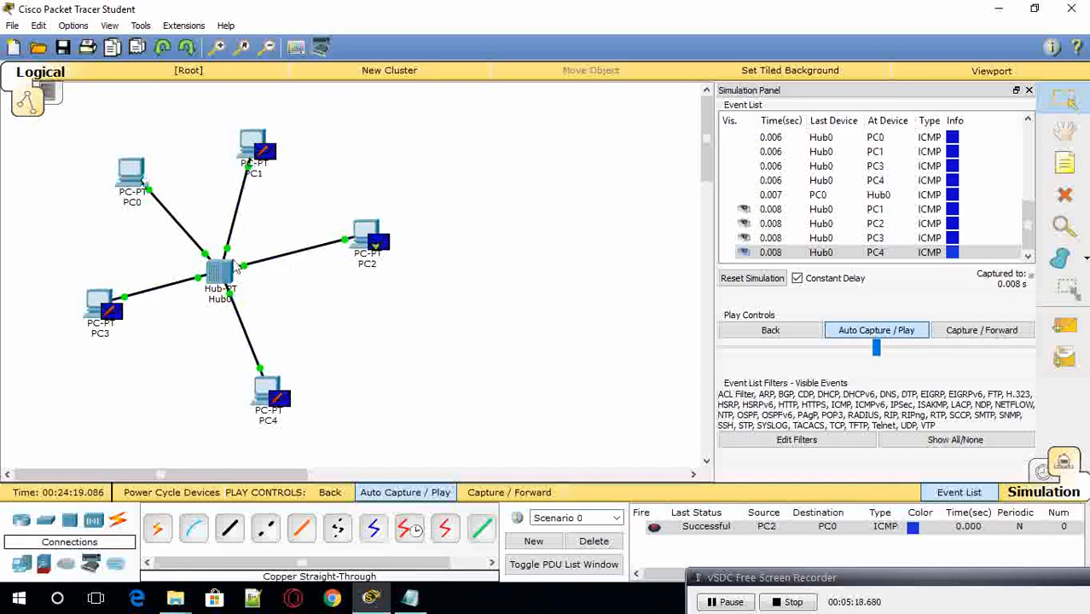
Step: Delete the current PDU scenario, close the simulation event view and return to Realtime mode
click(608, 543)
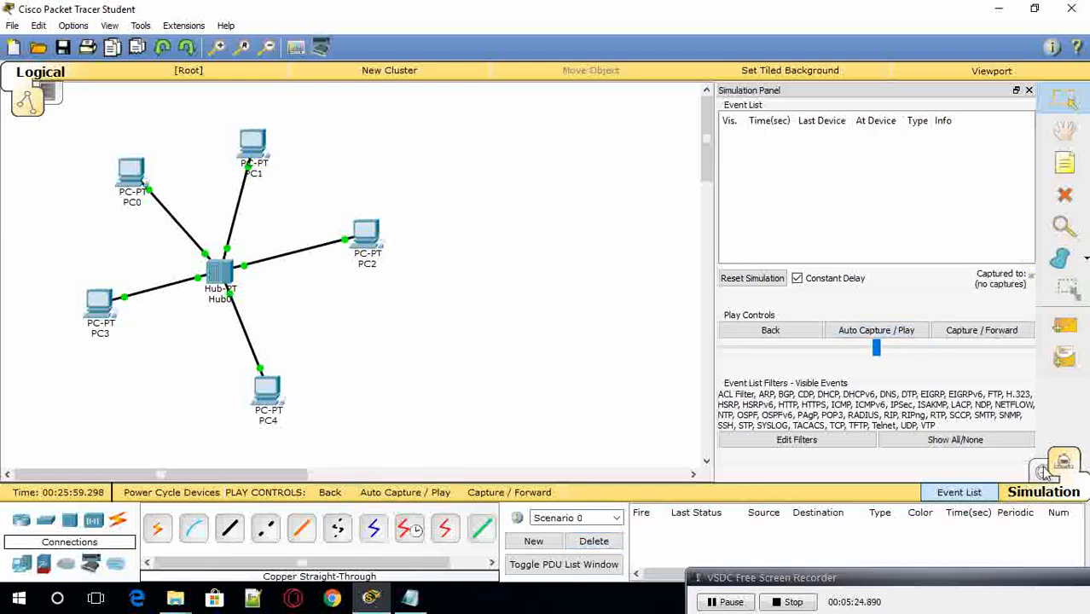
click(1028, 90)
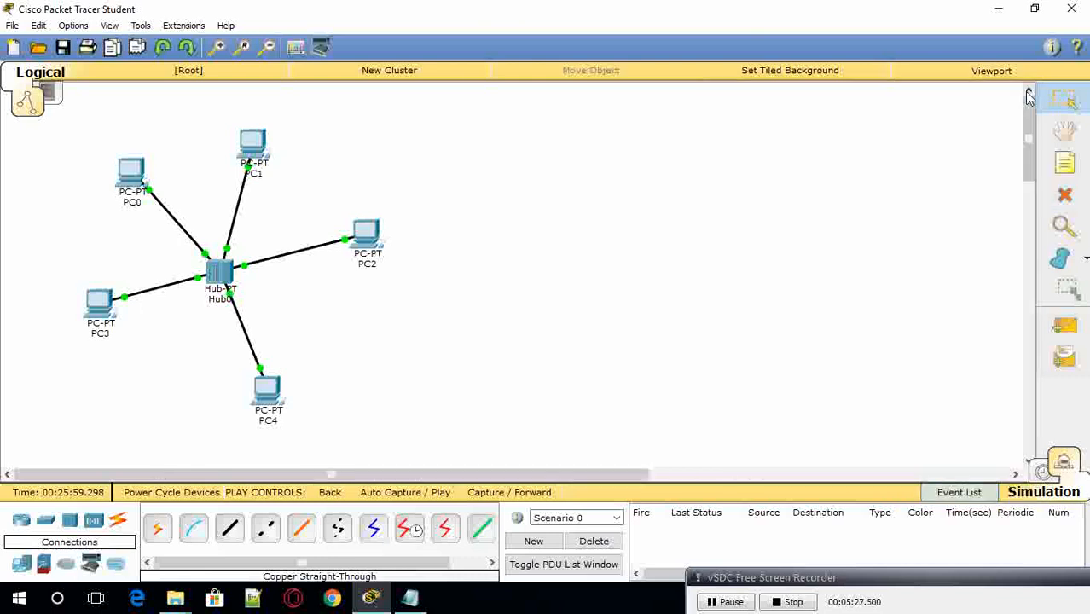
click(1041, 476)
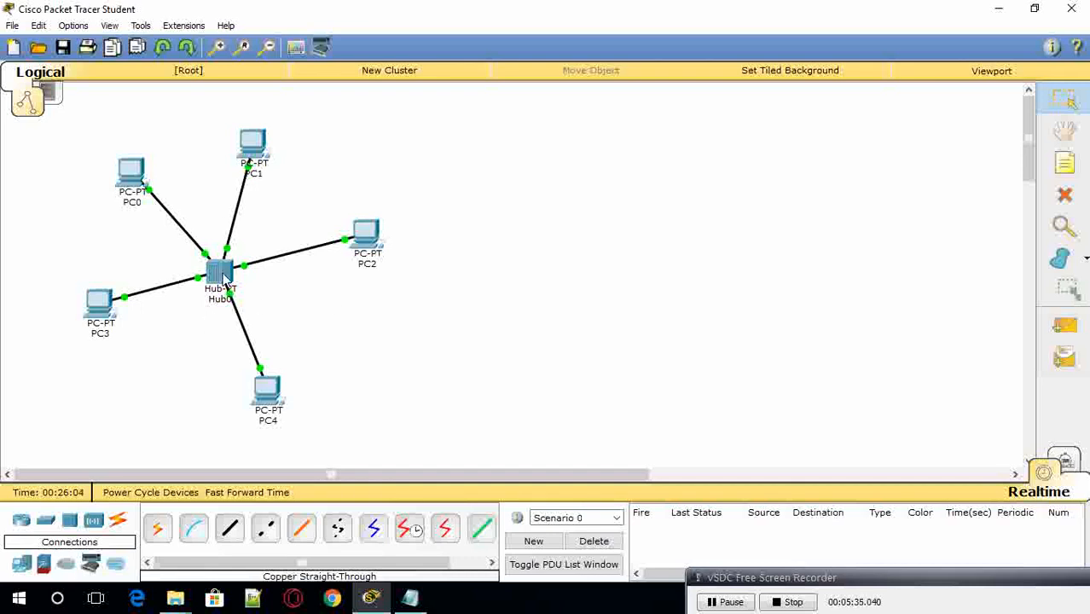
Step: Delete the hub and place a 2950-24 switch in its spot between the five PCs
click(1067, 195)
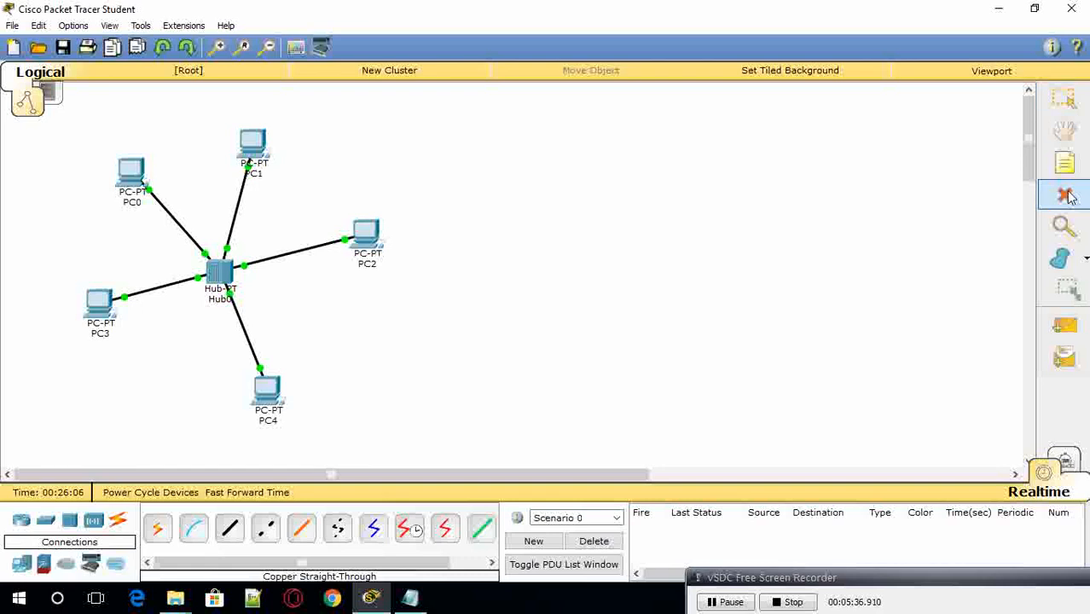
click(223, 271)
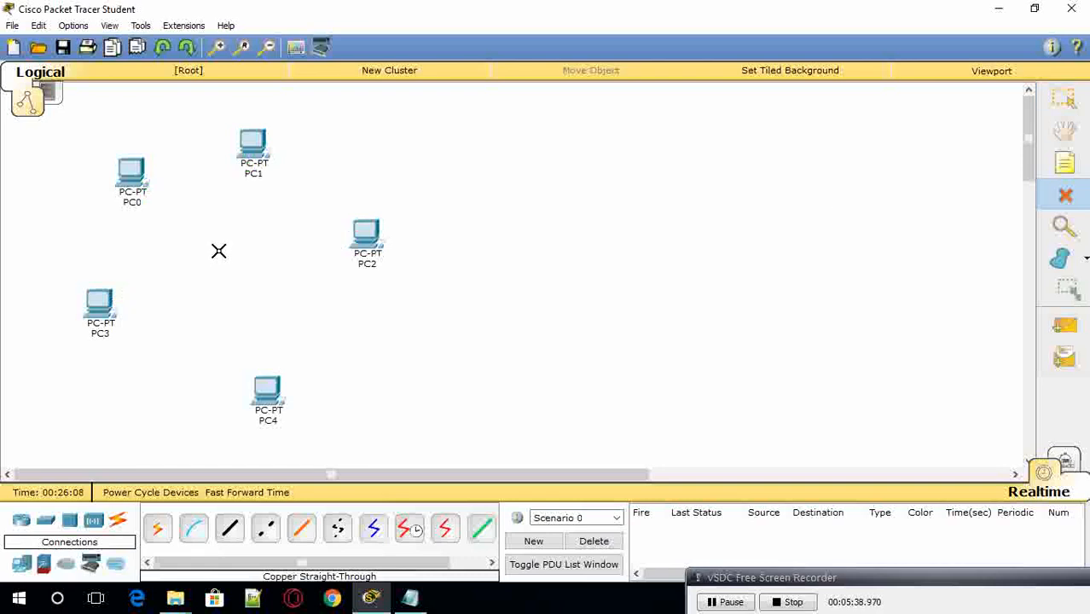
click(47, 524)
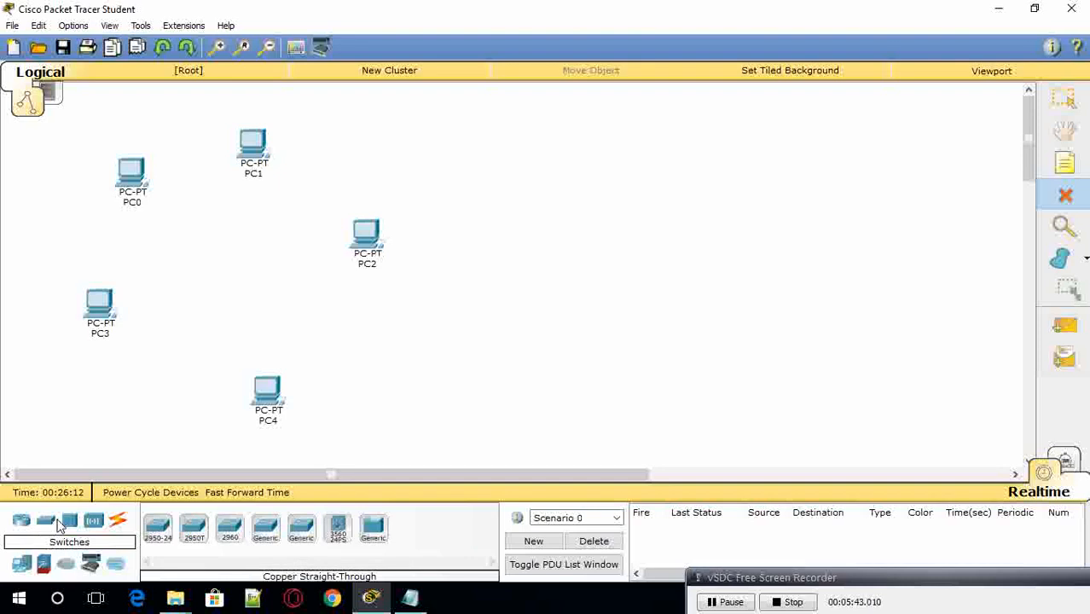
drag(156, 533, 224, 271)
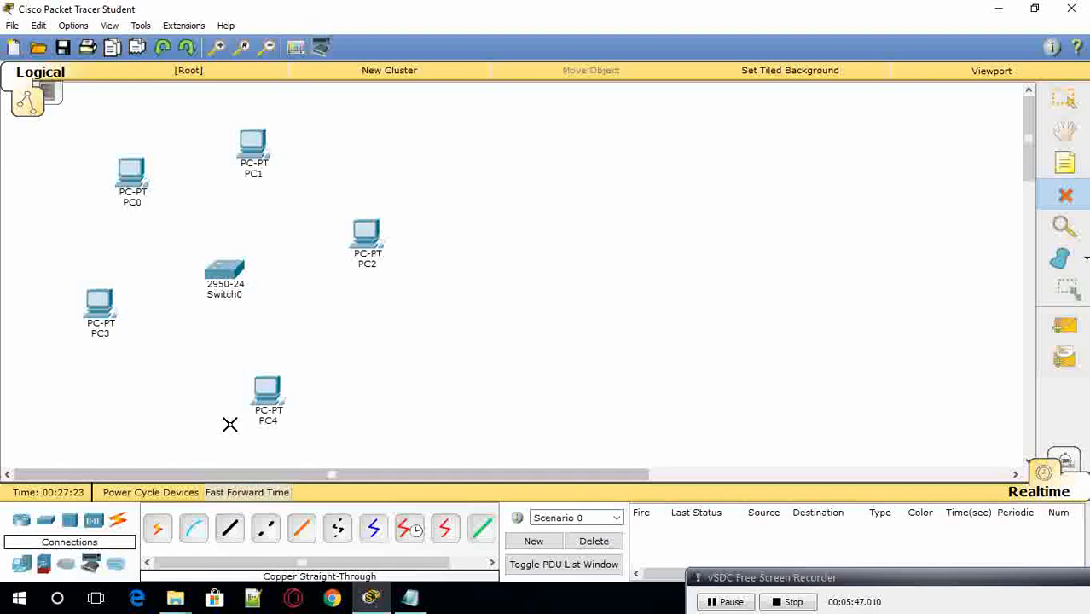
Step: Connect the switch's FastEthernet0/1 to PC0's FastEthernet0 with a copper straight-through cable
click(230, 528)
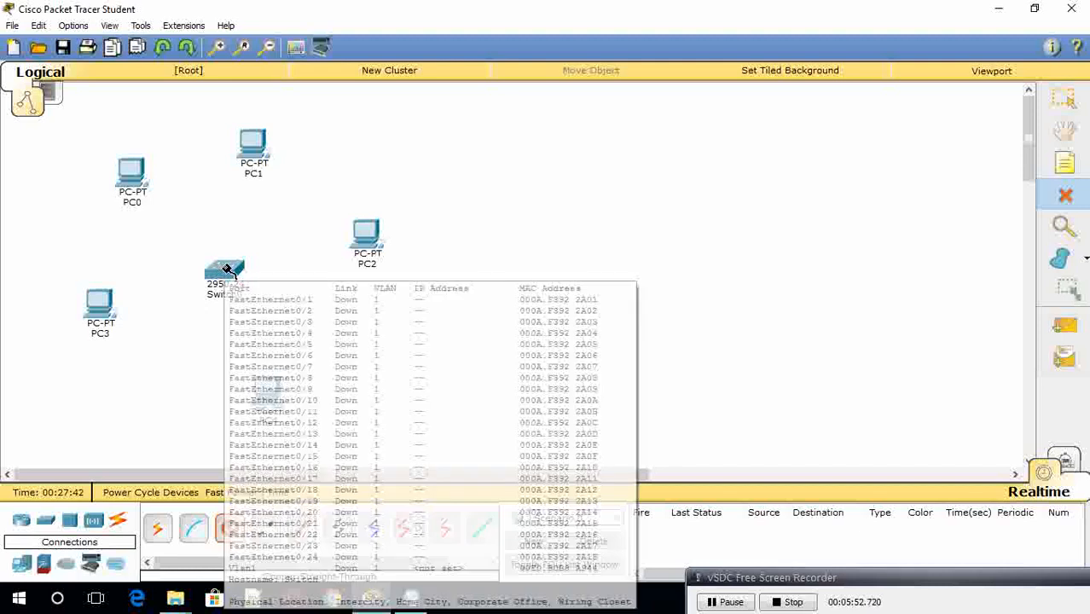
click(225, 271)
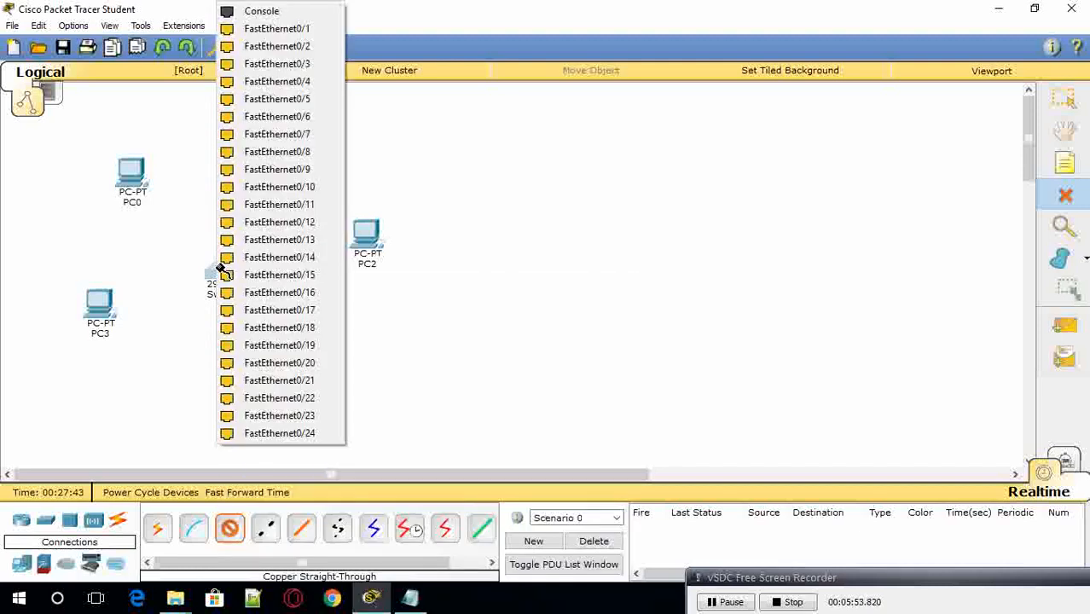
click(275, 30)
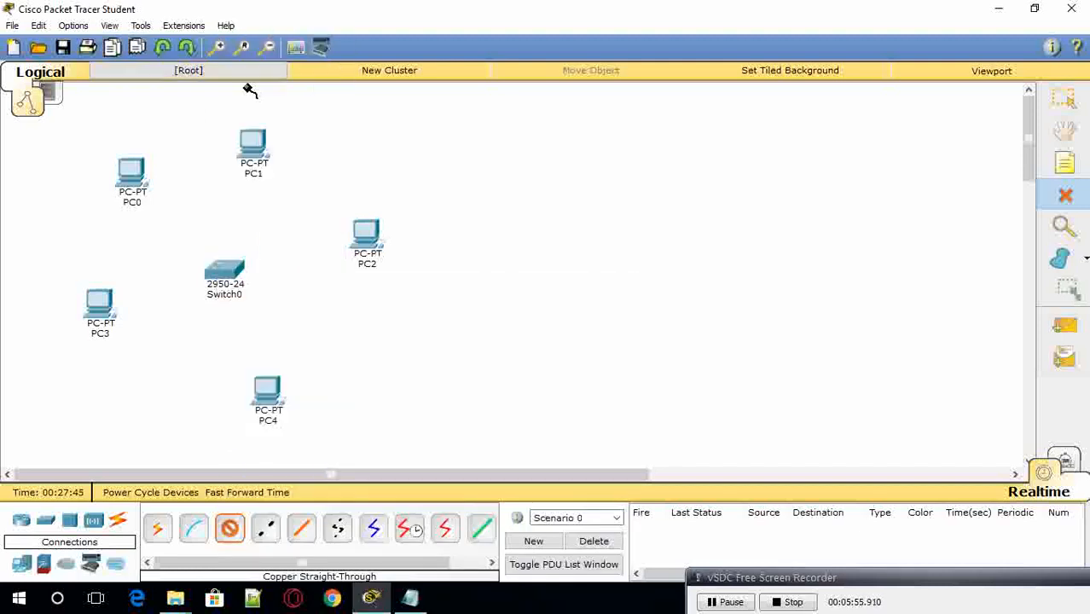
click(135, 179)
click(151, 204)
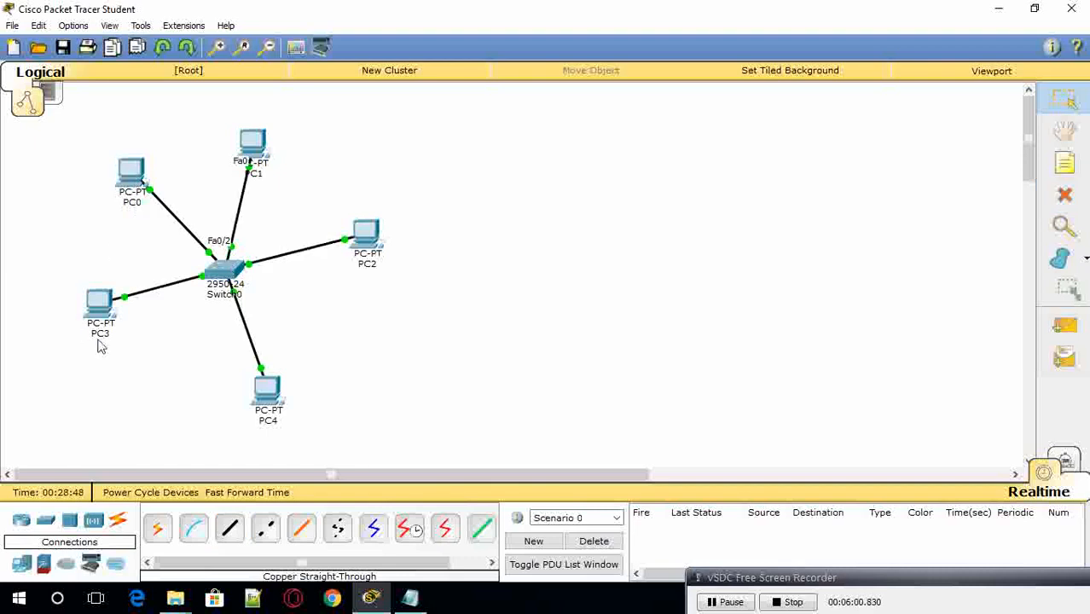
Step: Check the IP configuration of PC0's FastEthernet0 interface, then close its settings window
click(134, 175)
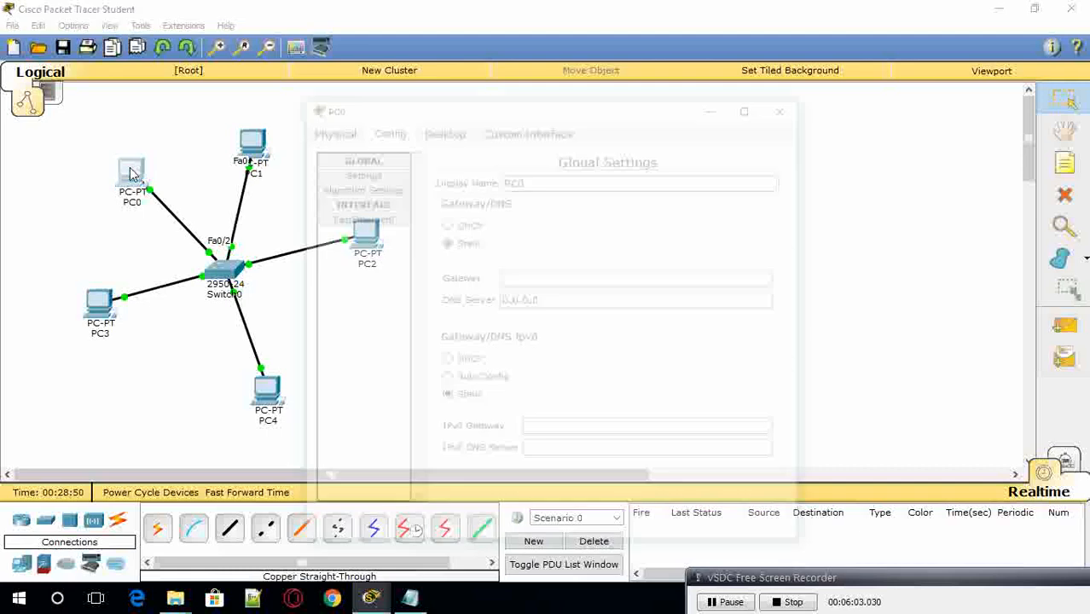
click(370, 218)
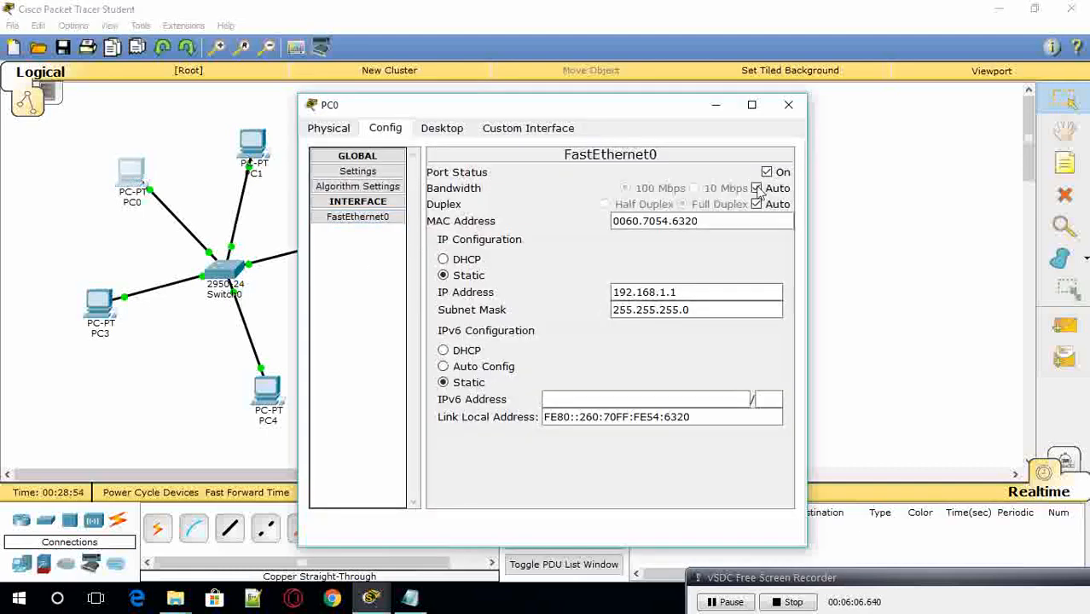
click(778, 111)
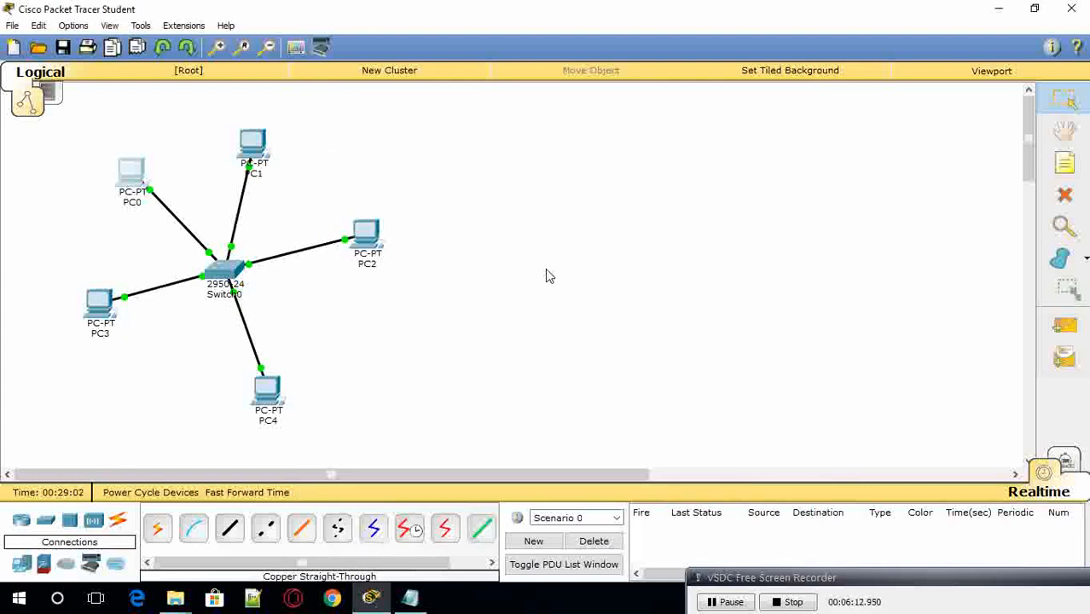
Step: In Simulation mode, add a simple PDU from PC1 to PC3 and run it through the switch with automatic capture
click(1066, 460)
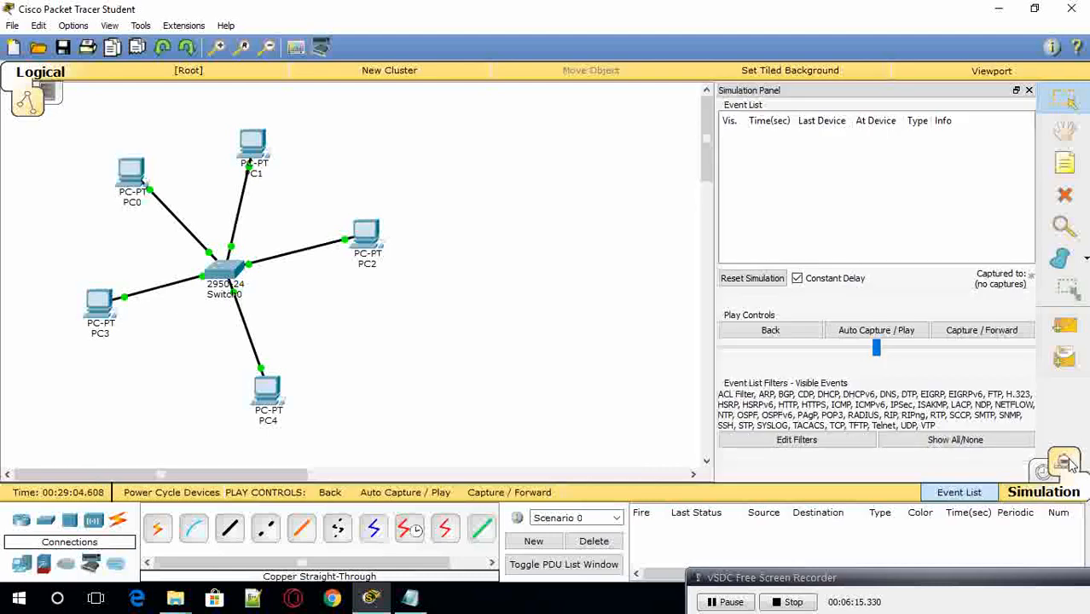
click(1063, 329)
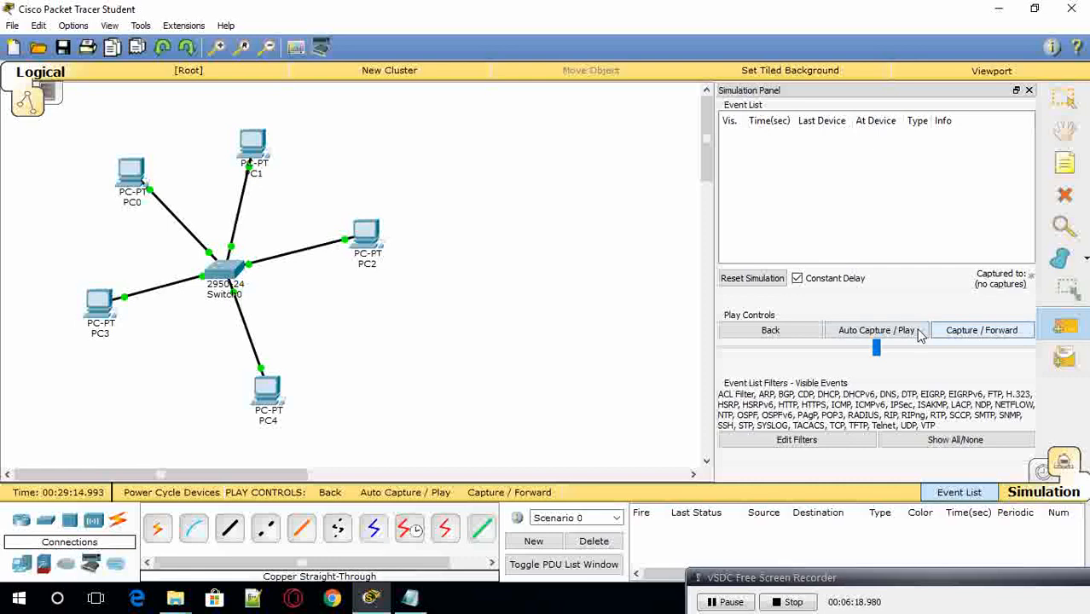
click(252, 146)
click(103, 303)
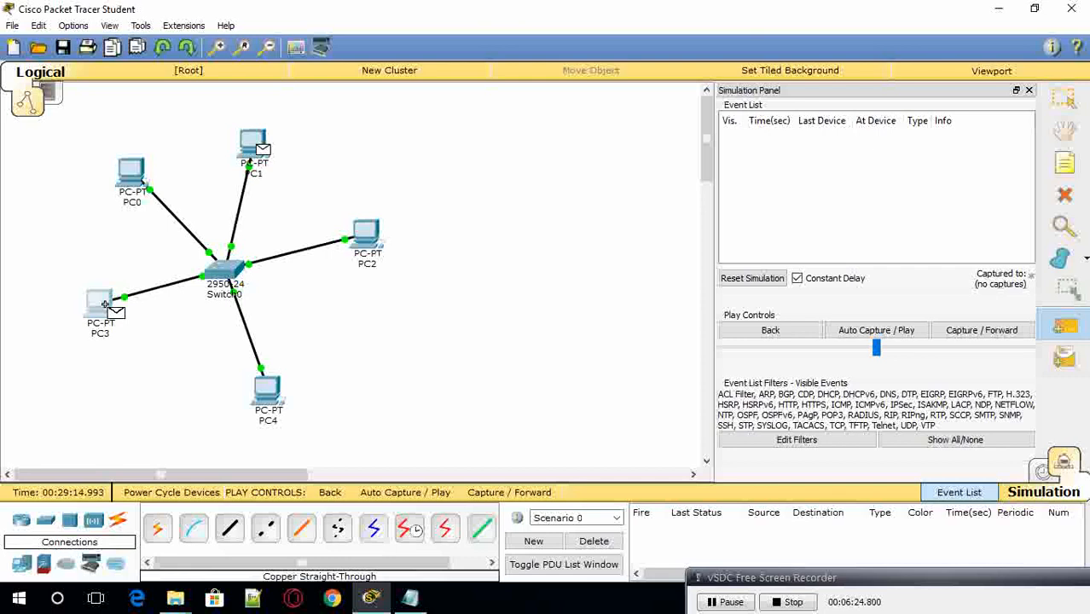
click(902, 335)
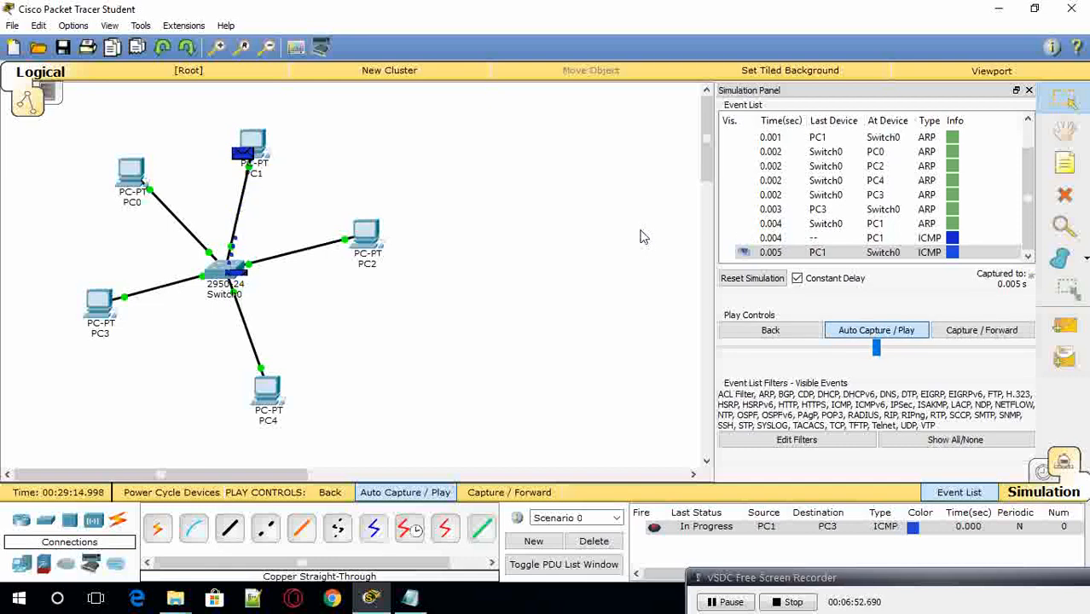
Step: Delete the scenario containing the PC1-to-PC3 PDU and switch back to Realtime mode
click(594, 542)
key(shift+r)
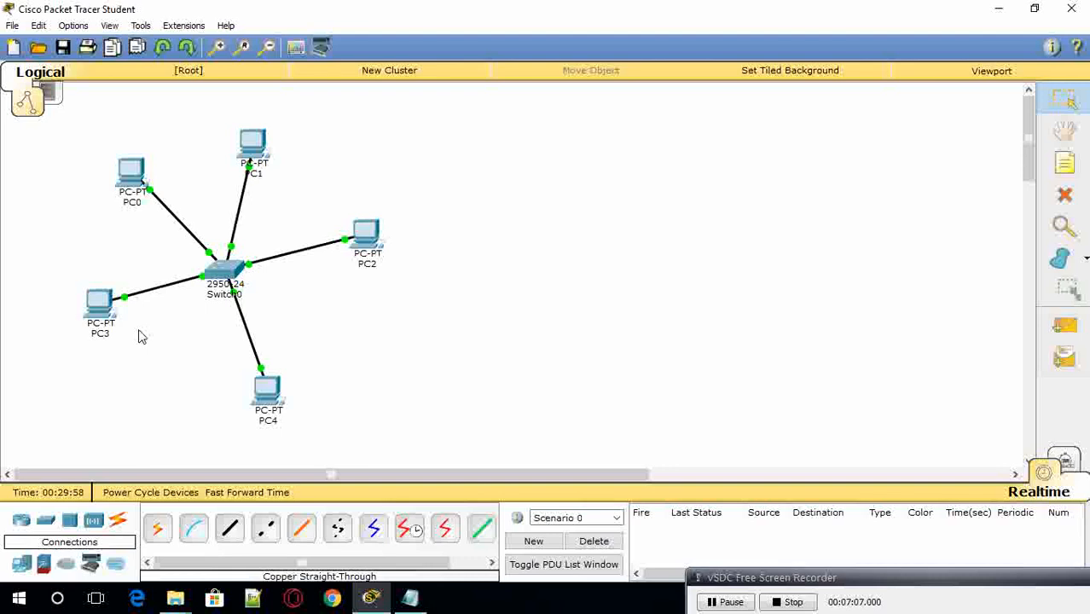
Step: Place a generic Server-PT end device above PC2 in the workspace
click(21, 567)
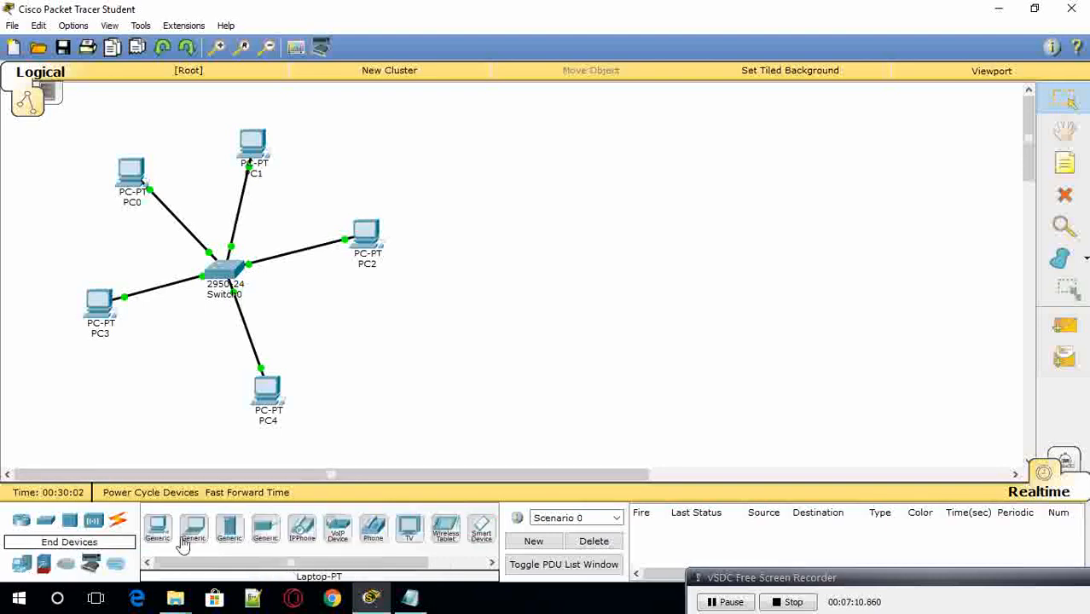
click(232, 537)
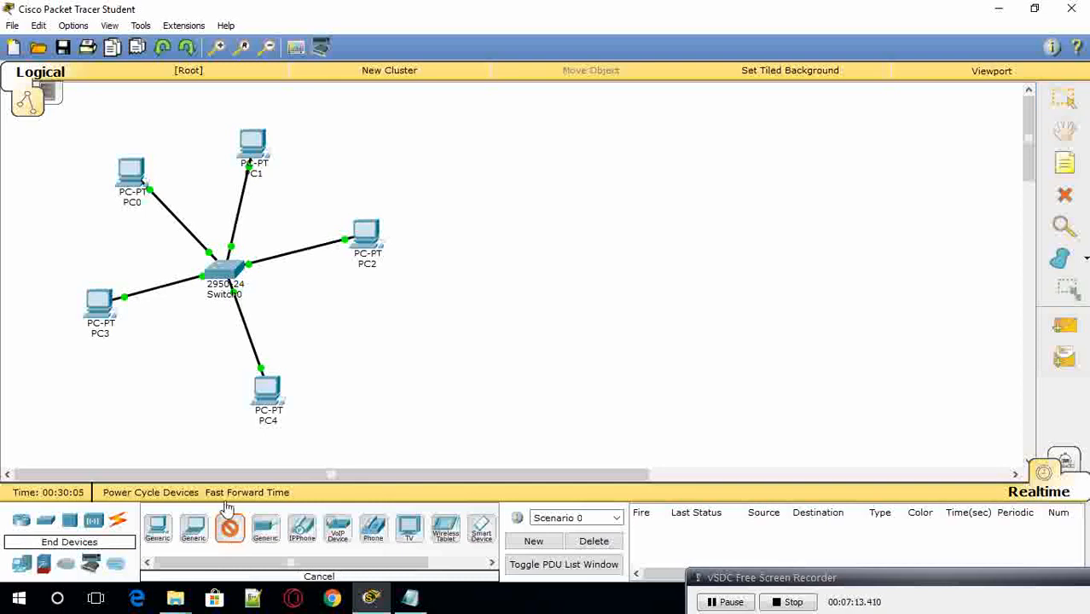
click(384, 133)
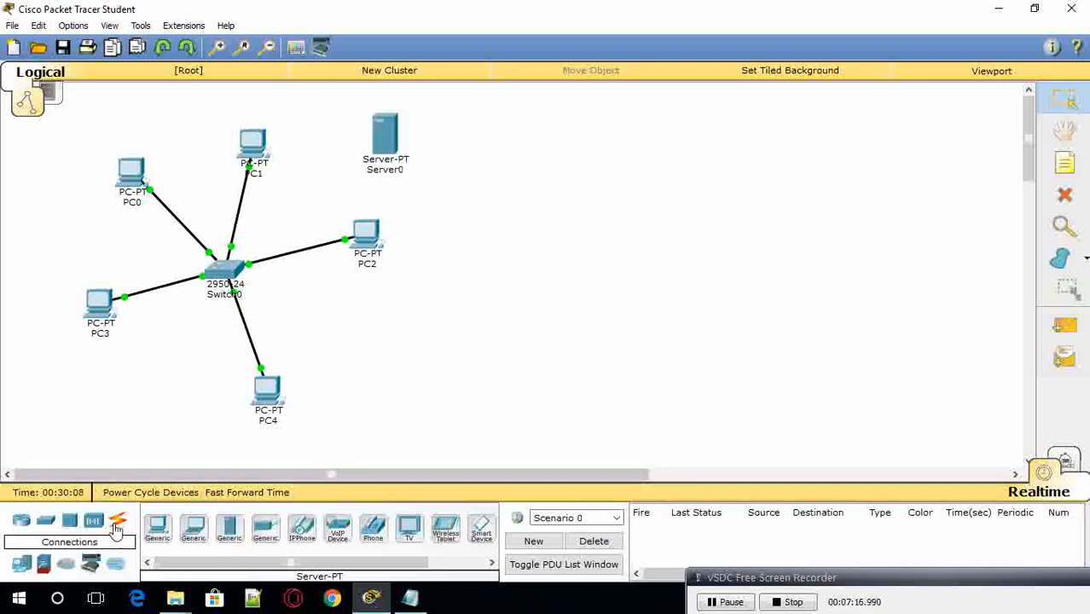
Step: Connect the server's FastEthernet0 to the switch's FastEthernet0/24 with a copper straight-through cable
click(116, 526)
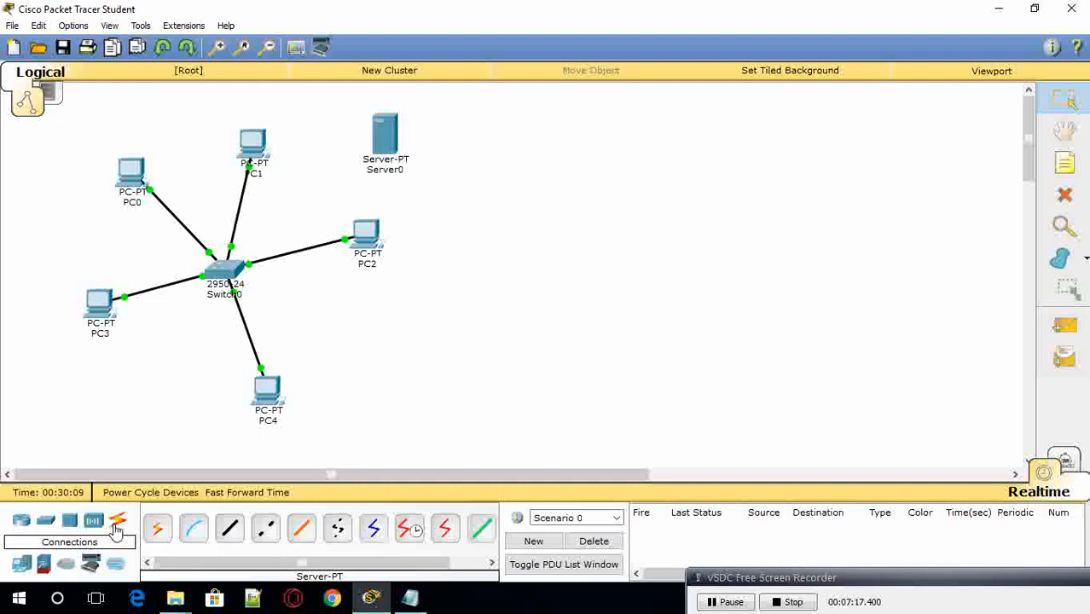
click(230, 533)
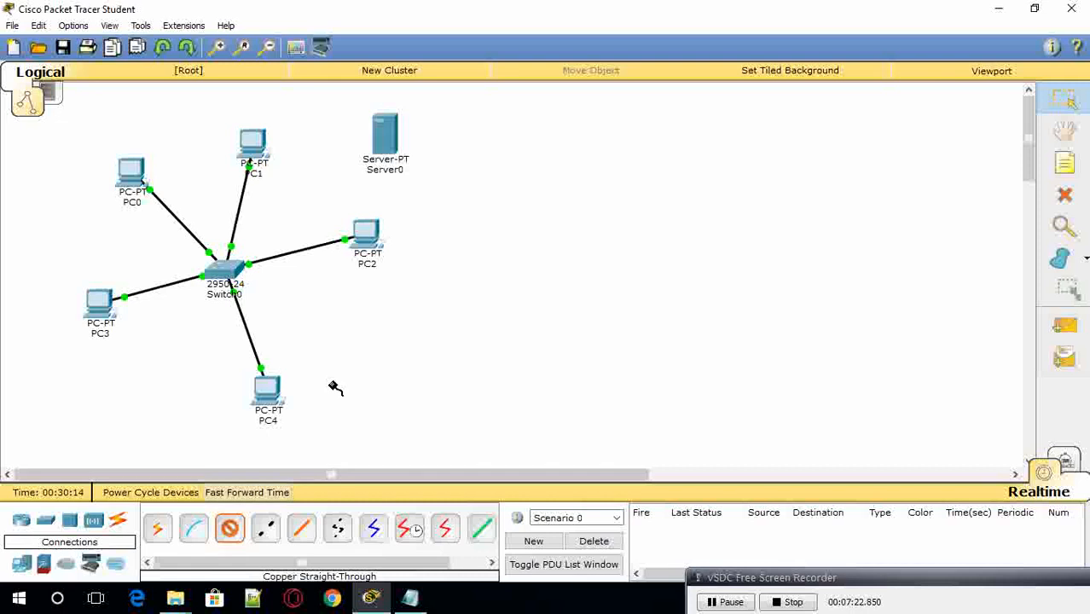
click(383, 144)
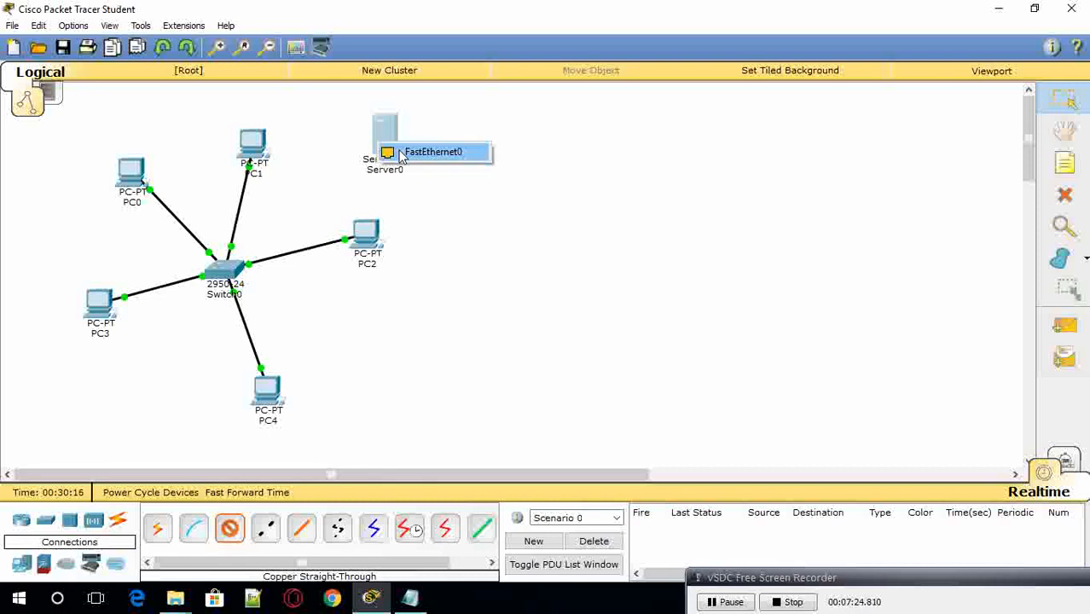
click(388, 151)
click(230, 271)
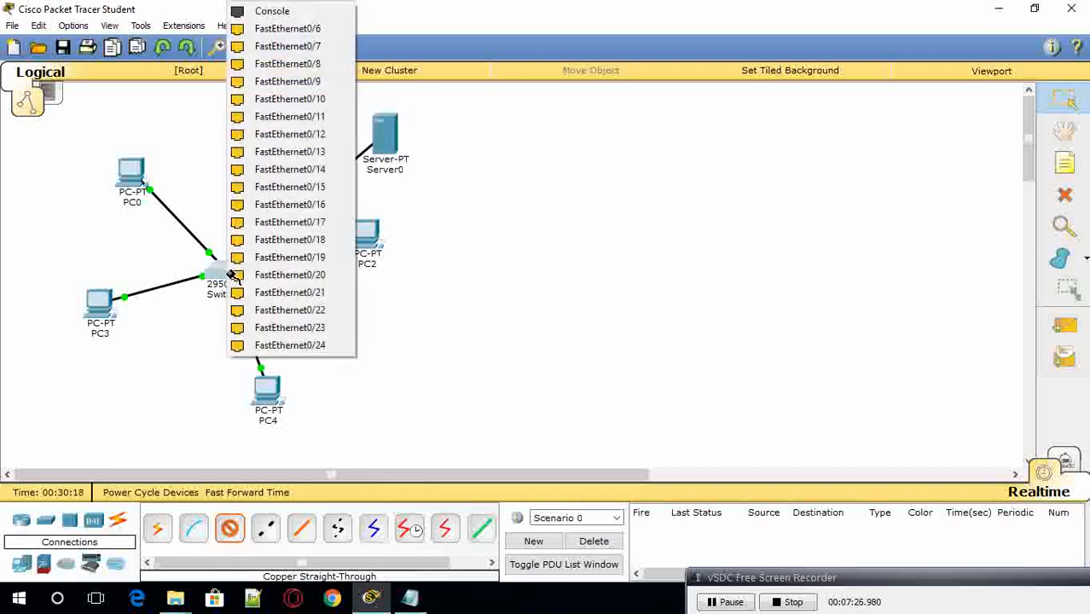
click(312, 346)
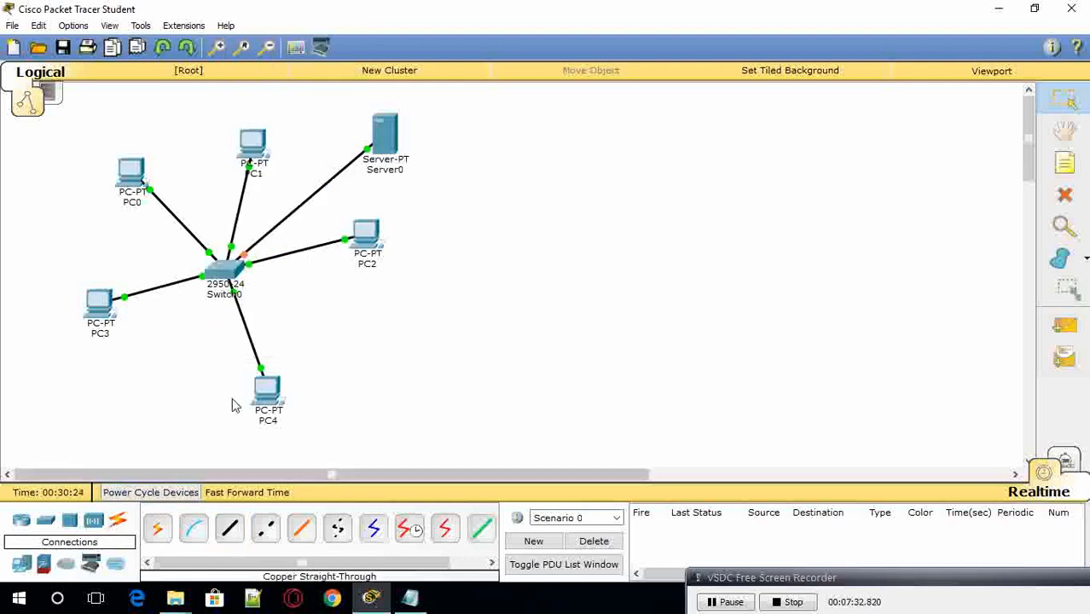
Step: Give the server's FastEthernet0 interface the static IP address 192.168.1.1 with subnet mask 255.255.255.0
click(386, 138)
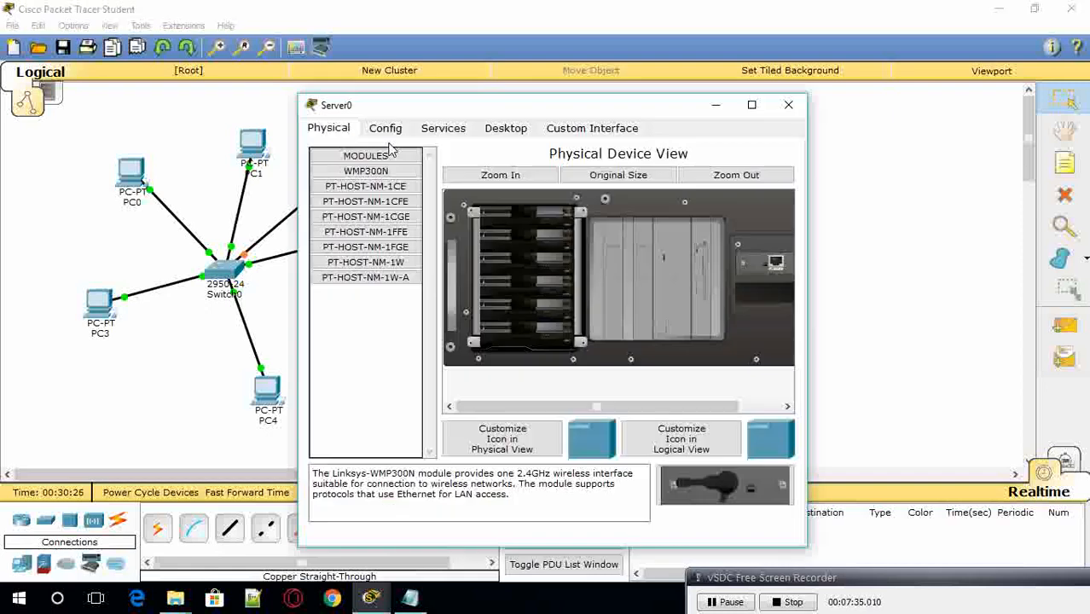
click(385, 129)
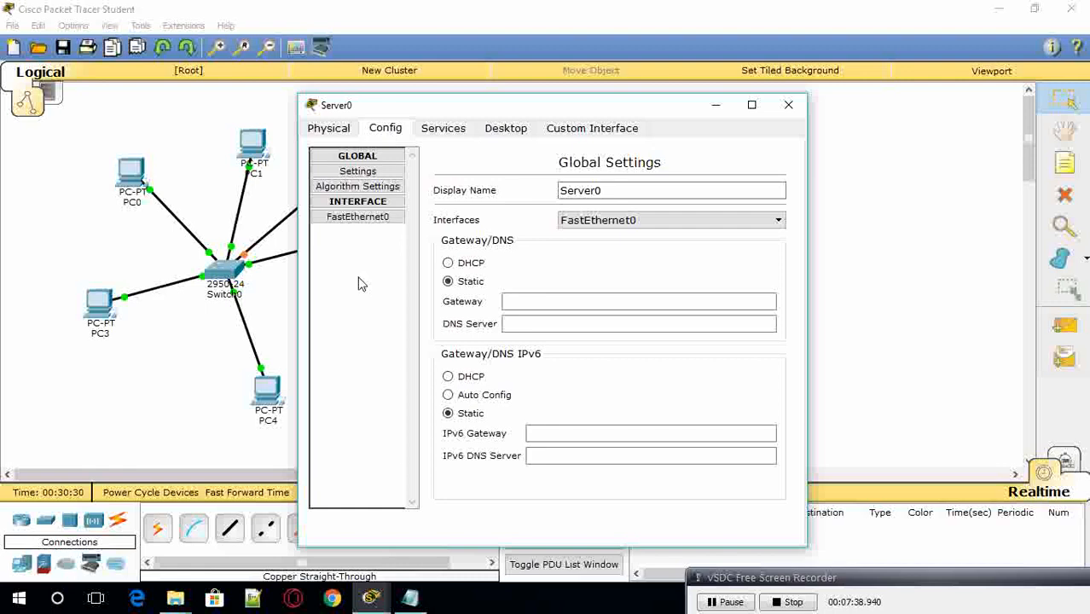
click(358, 219)
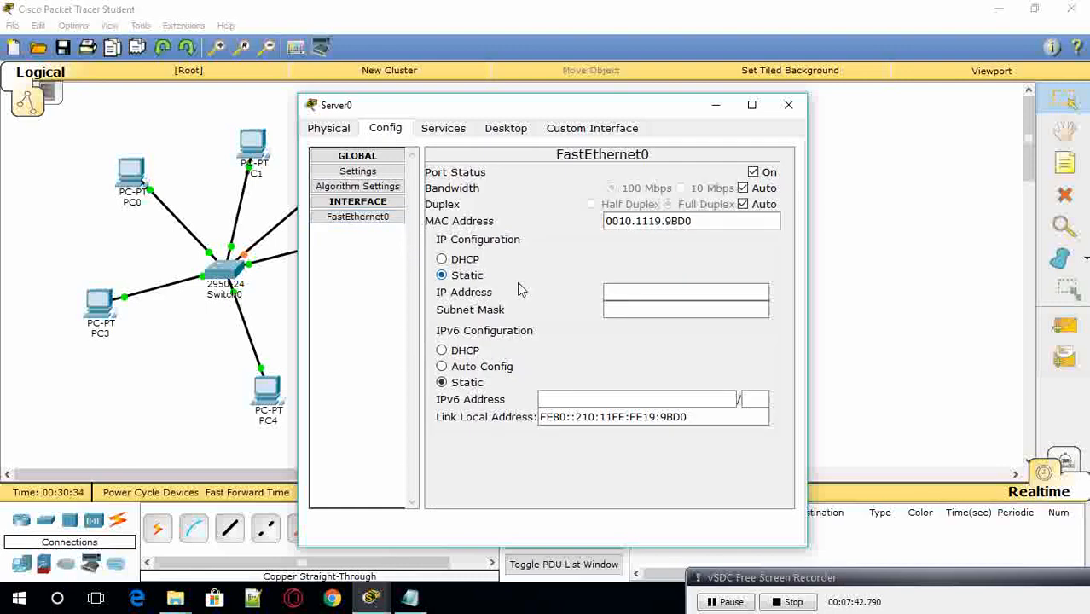
click(637, 288)
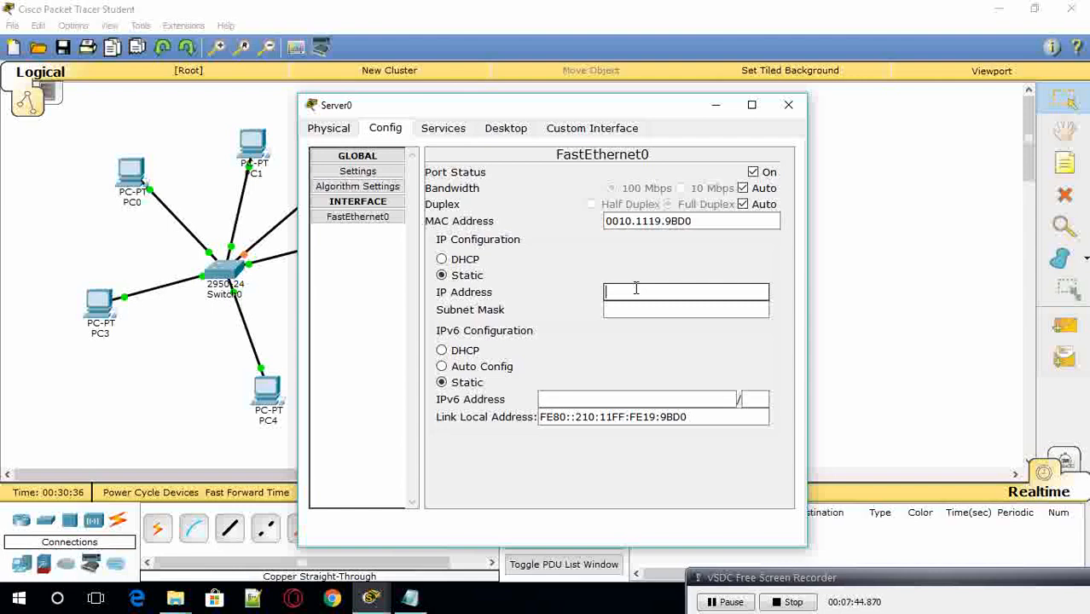
text(192.168.1.1)
click(643, 309)
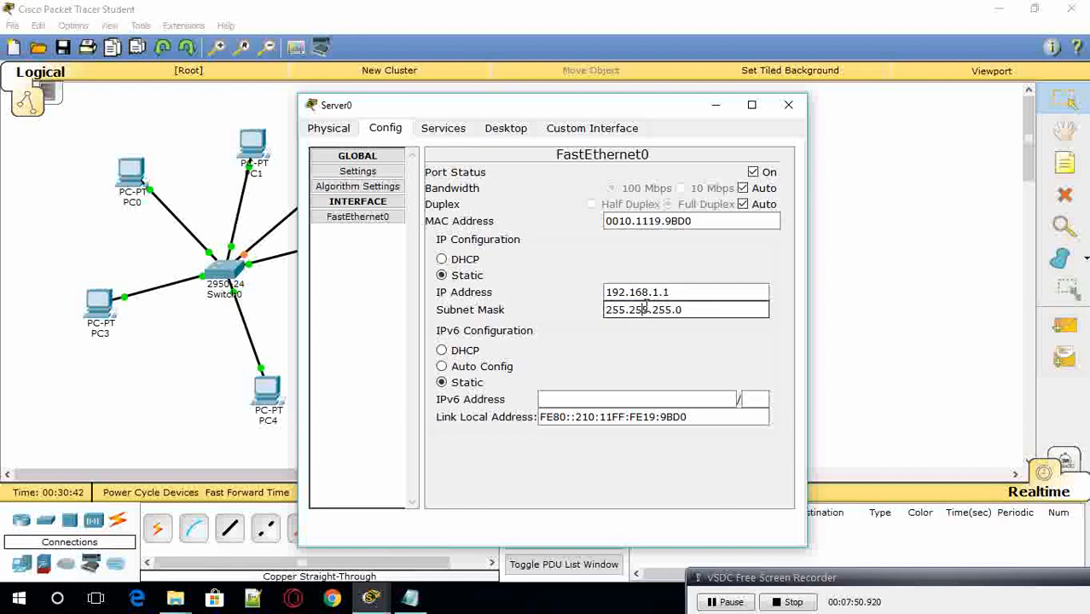
Step: In the server's DHCP service, set the serverPool start IP address to 192.168.1.2 and the maximum number of users to 5
click(443, 133)
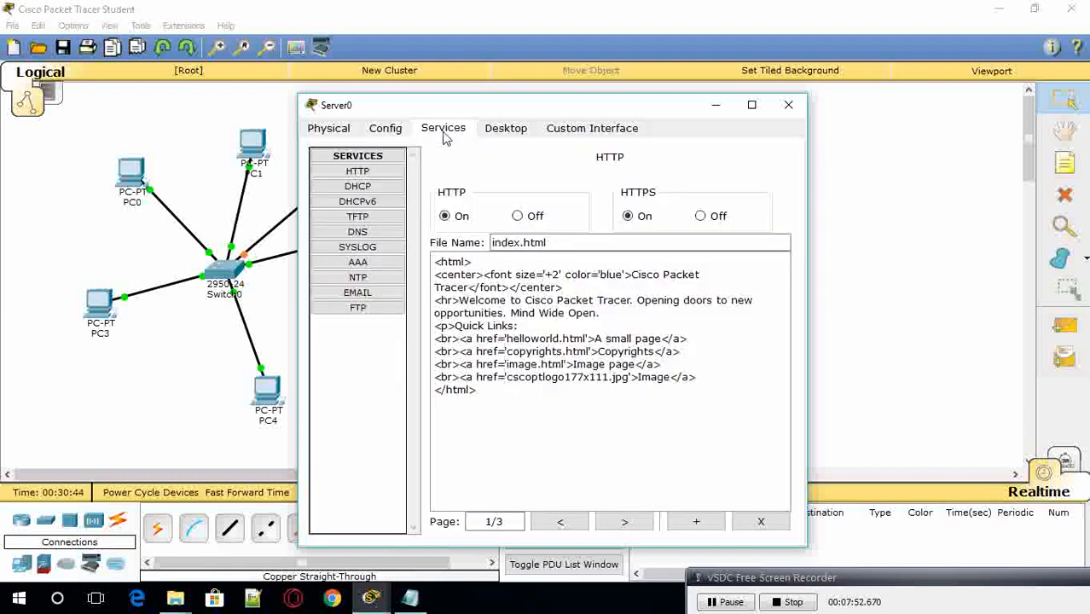
click(380, 188)
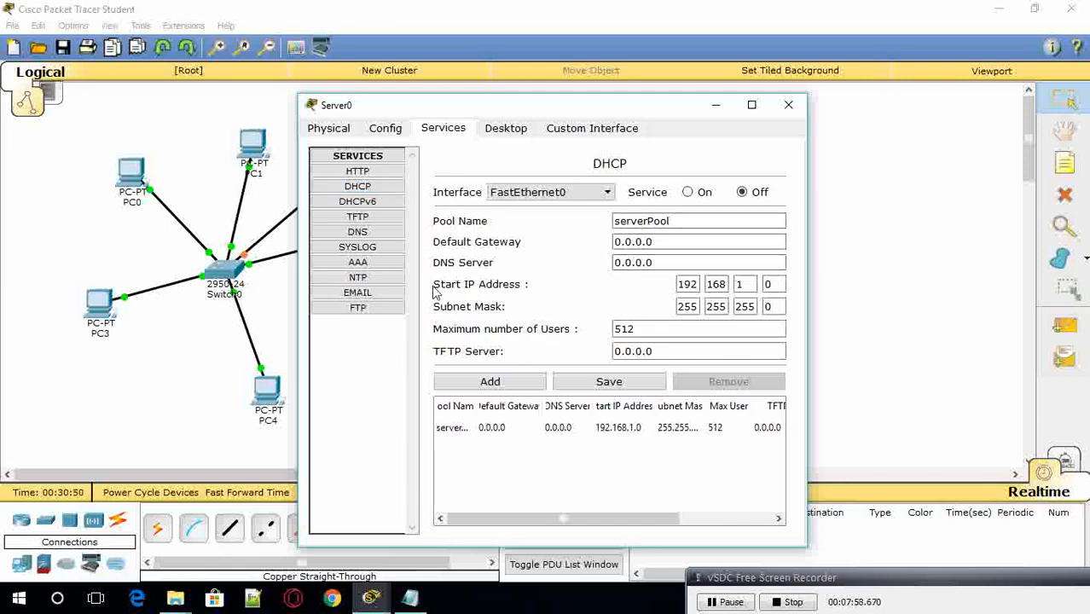
click(766, 284)
double_click(767, 284)
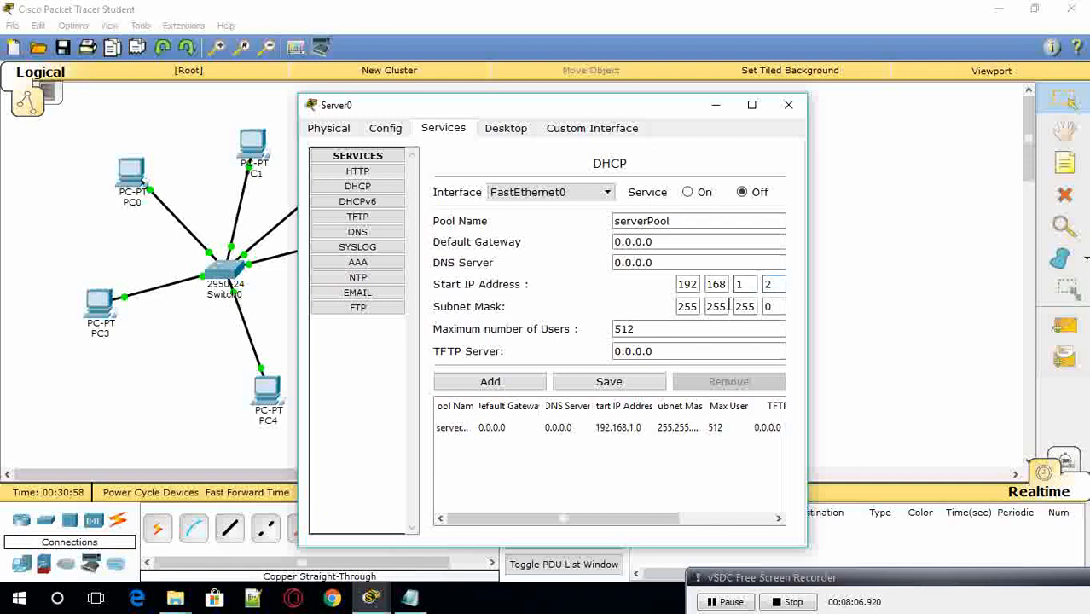
key(Tab)
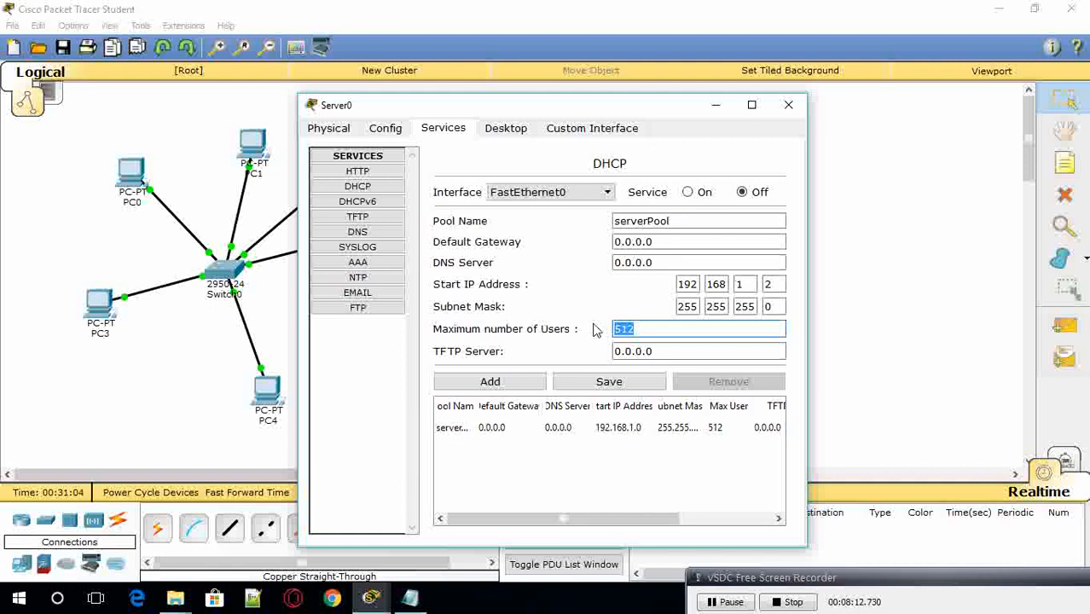
text(5)
Step: Turn on the server's DHCP service, save the serverPool settings and close the server's configuration
click(687, 192)
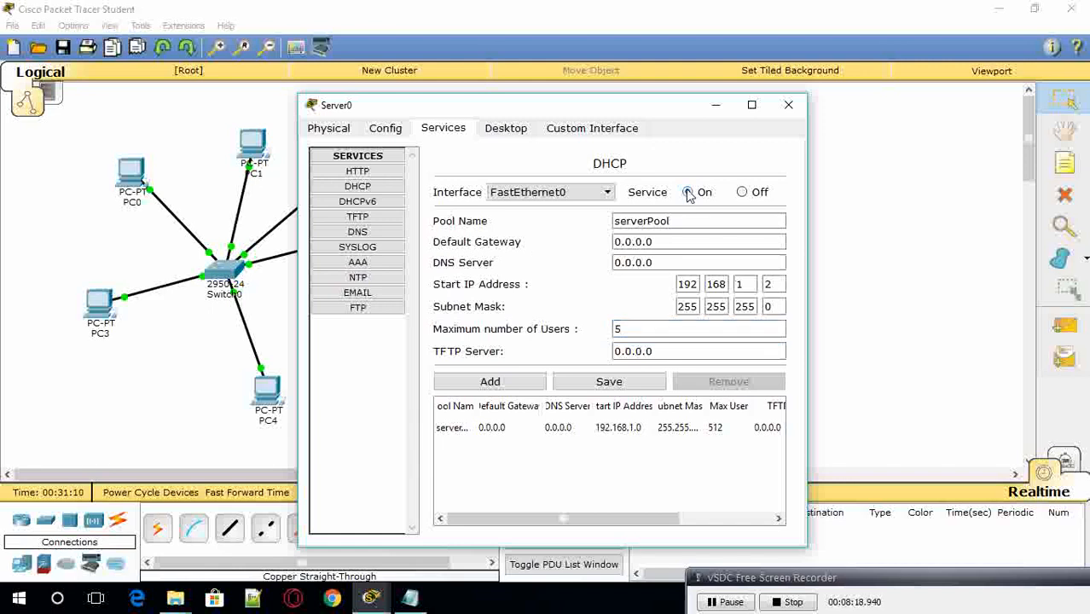
click(620, 382)
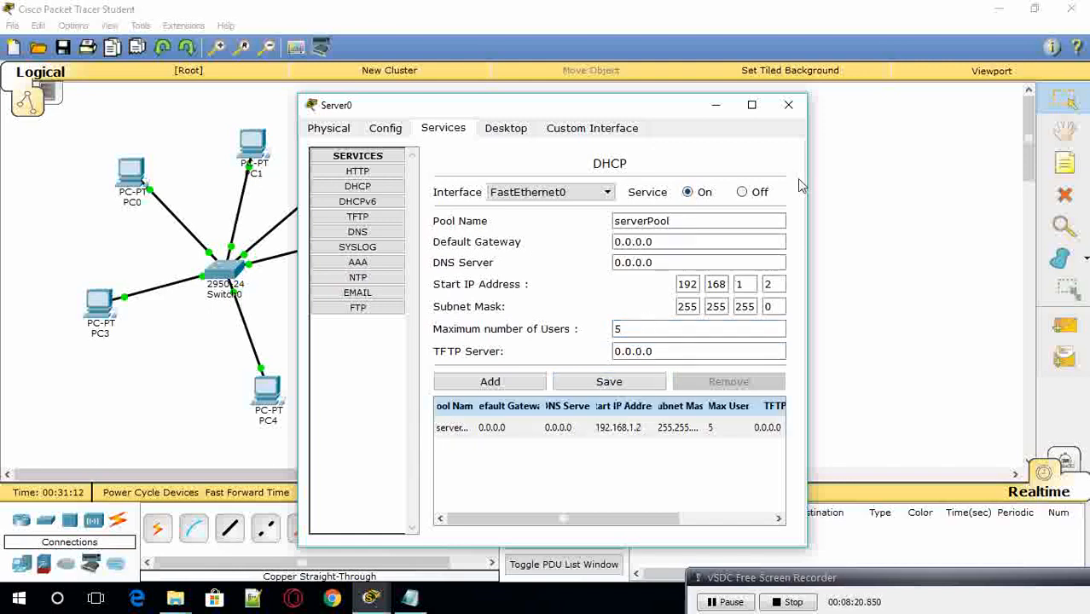
click(789, 106)
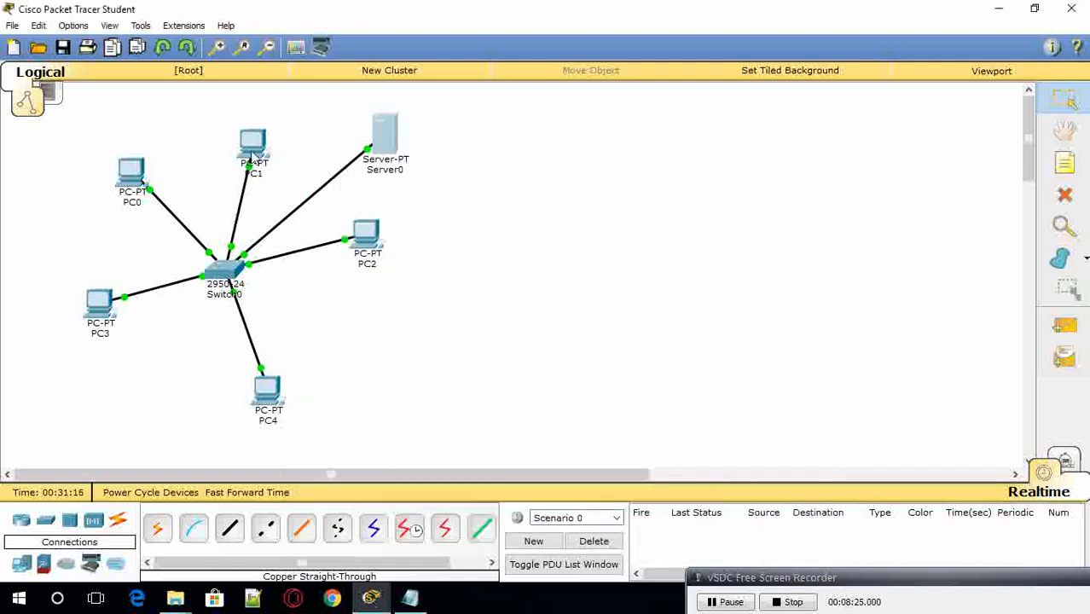
Step: Switch PC0's FastEthernet0 IP configuration from static to DHCP and close its window
click(133, 180)
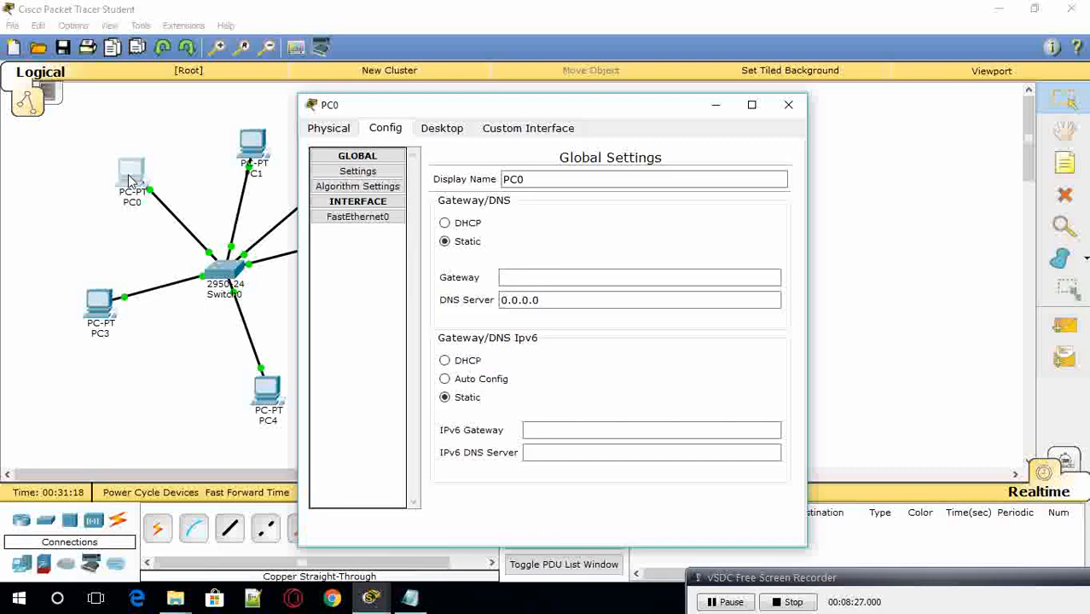
click(364, 218)
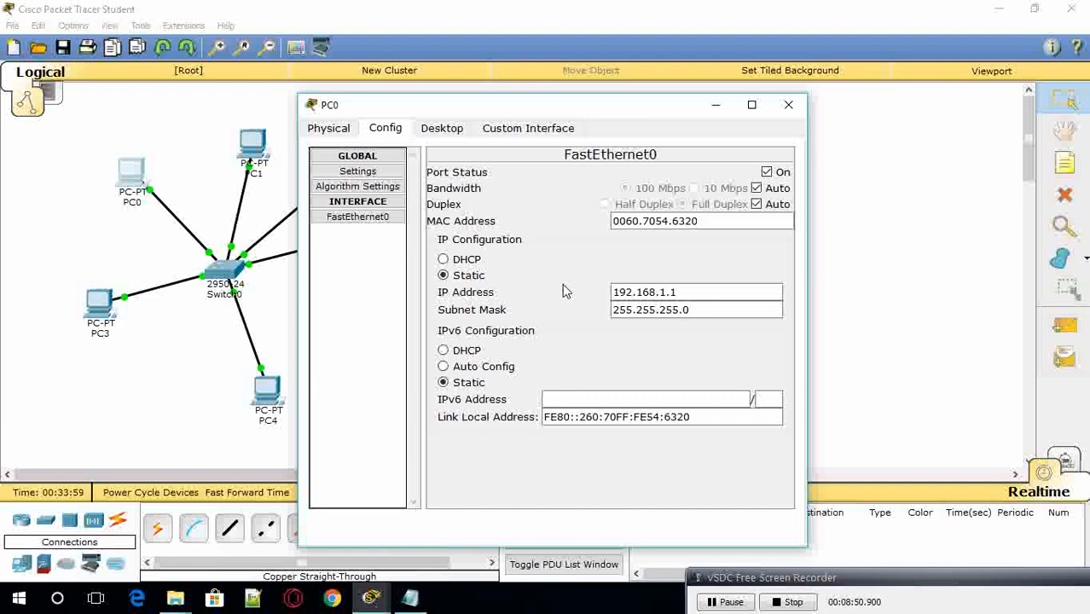
click(457, 265)
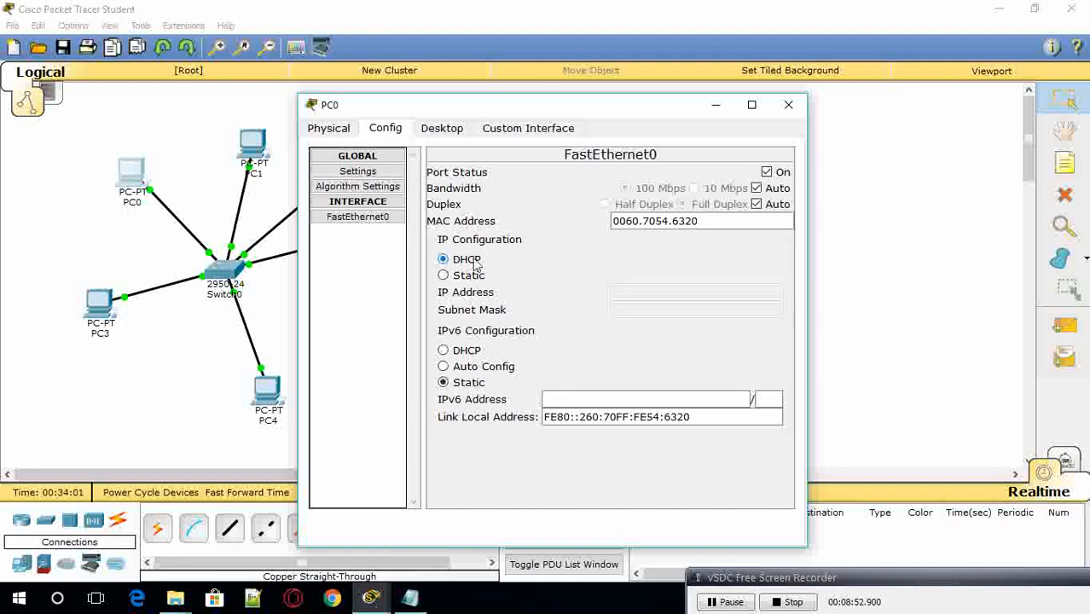
click(799, 109)
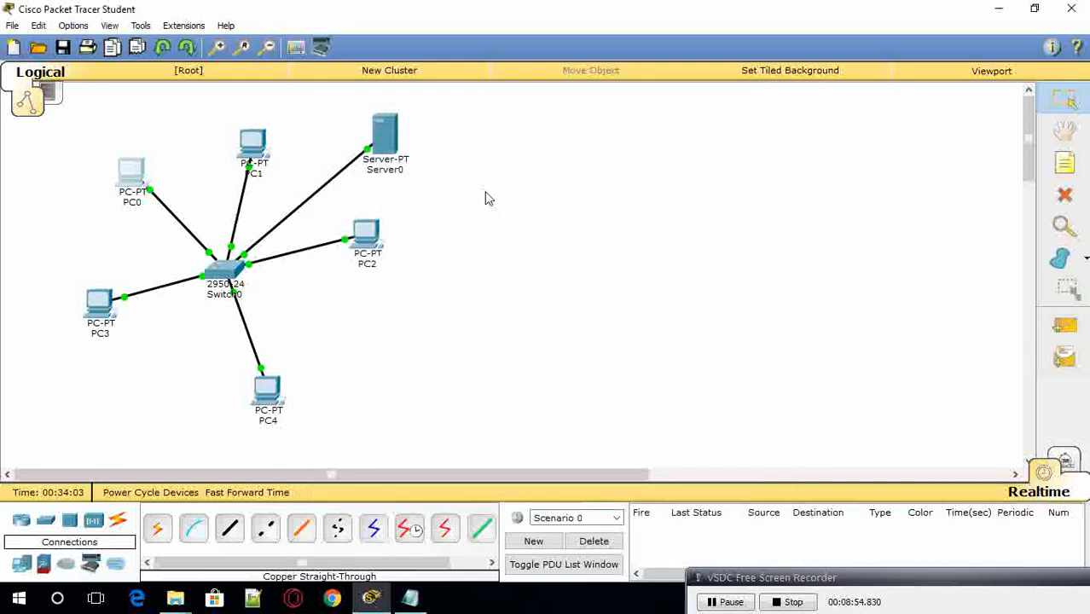
Step: Set the FastEthernet0 IP configuration of PC1, PC2 and PC4 to DHCP, closing each configuration window
click(252, 152)
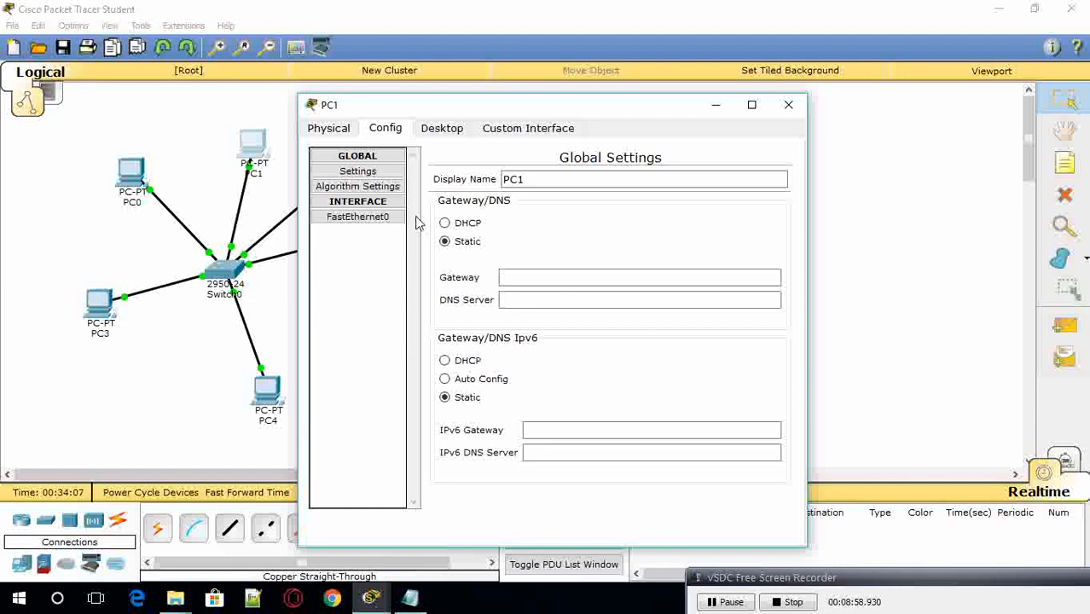
click(375, 218)
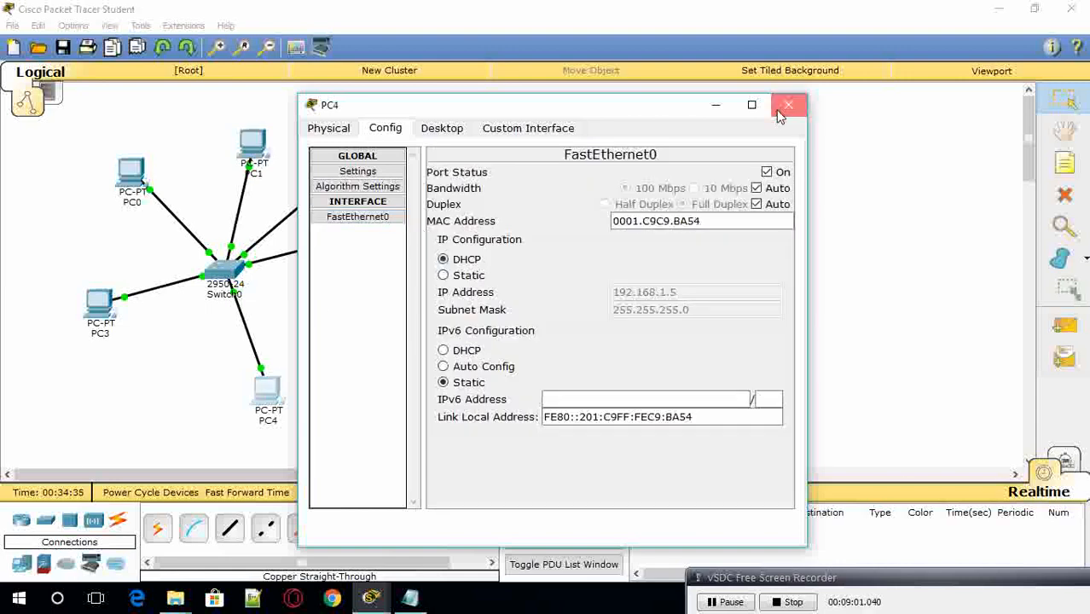
click(788, 104)
Step: Switch PC3's FastEthernet0 IP configuration to DHCP and close its window
click(114, 309)
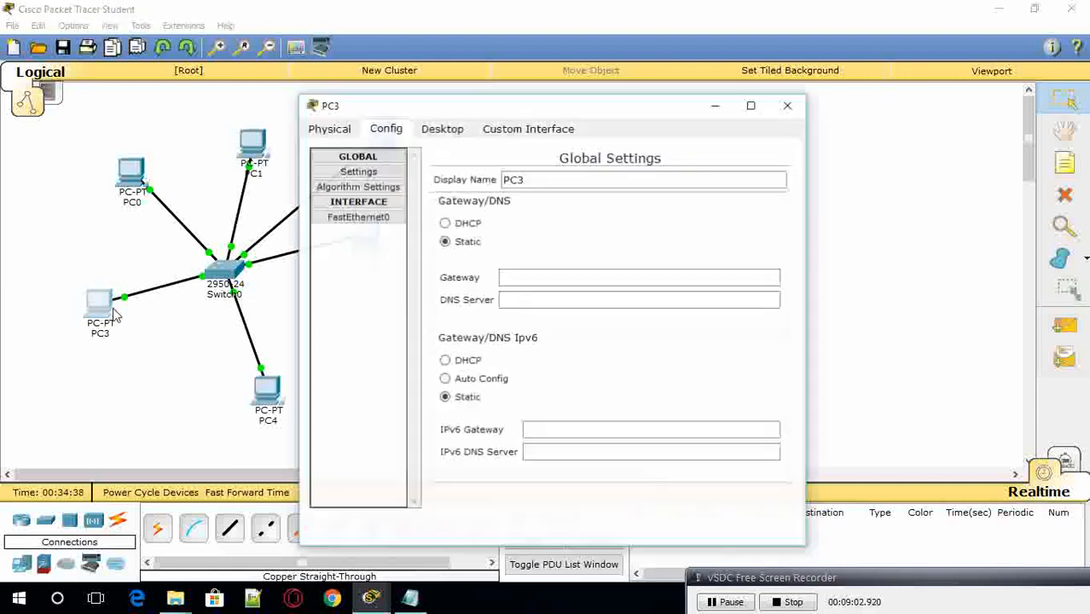
click(389, 218)
click(466, 261)
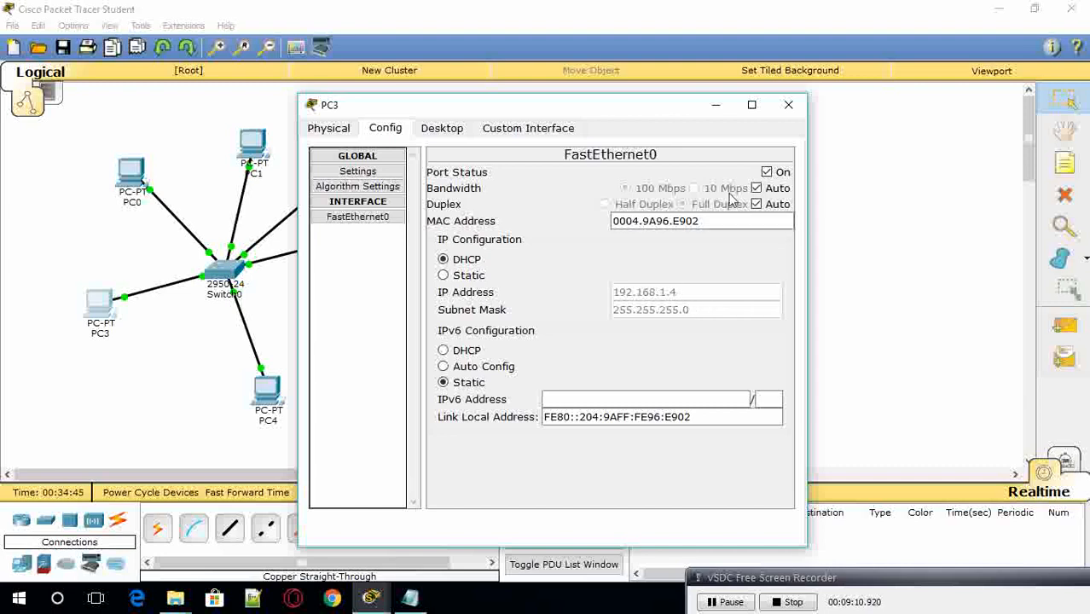
click(788, 105)
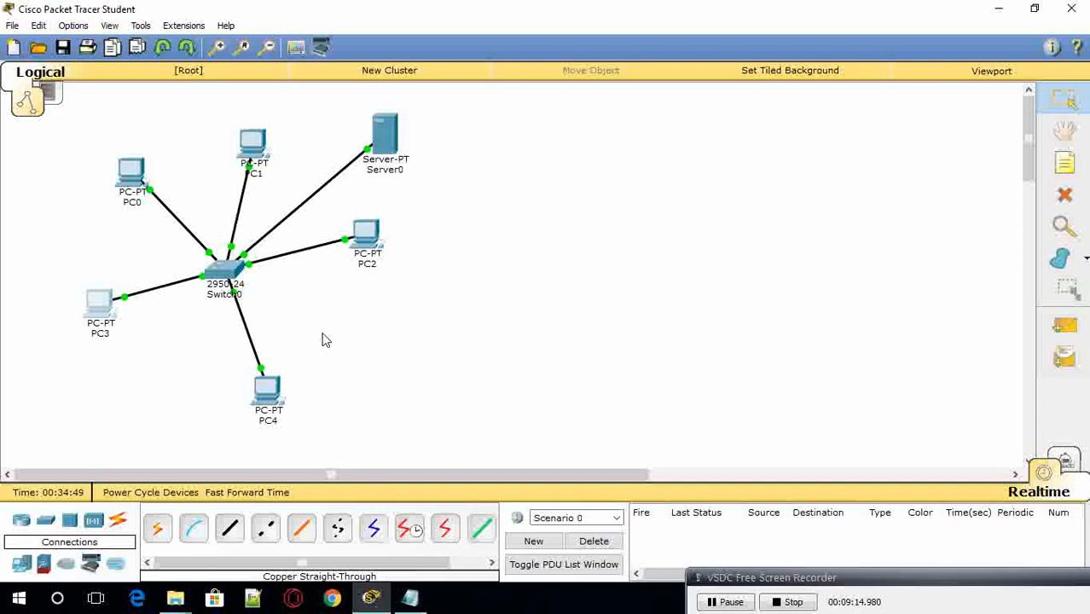
Step: Check the DHCP-assigned IP addresses on the FastEthernet0 interfaces of PC0 and PC2
click(134, 179)
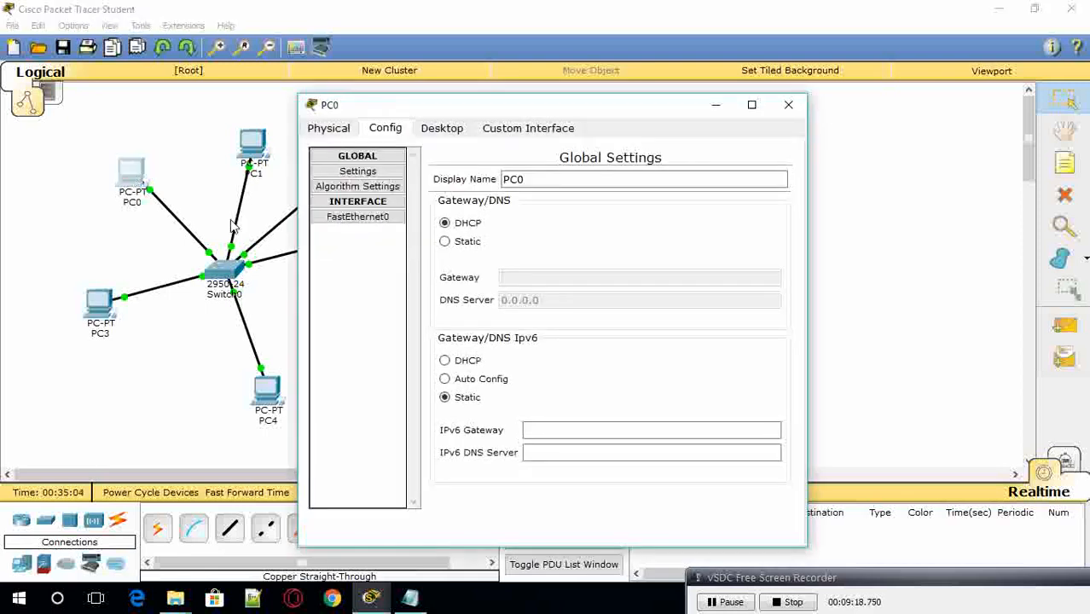
click(334, 219)
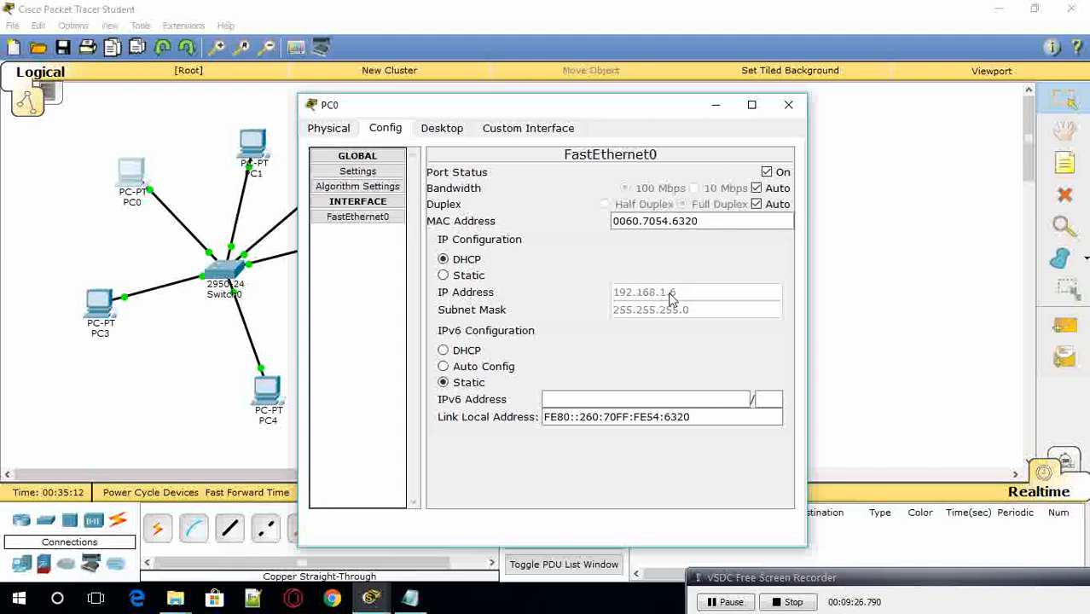
click(788, 104)
click(377, 228)
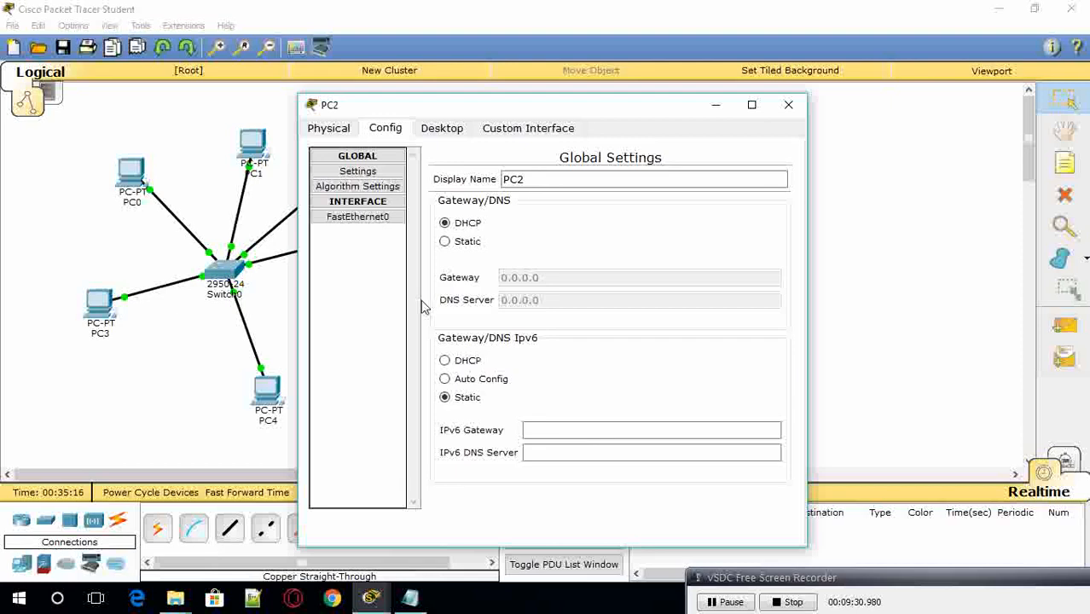
click(368, 218)
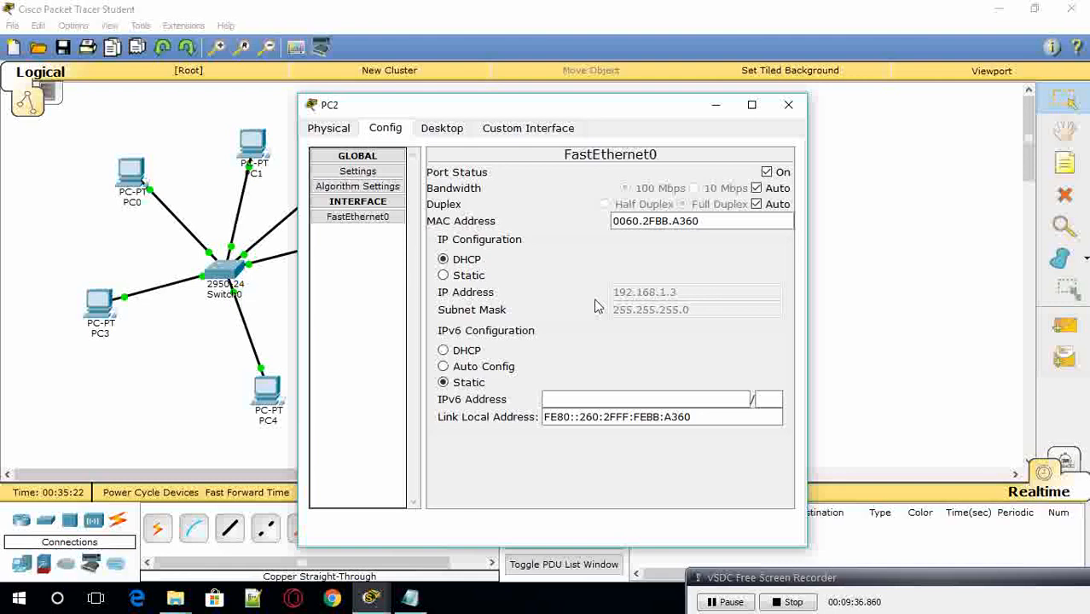
click(788, 104)
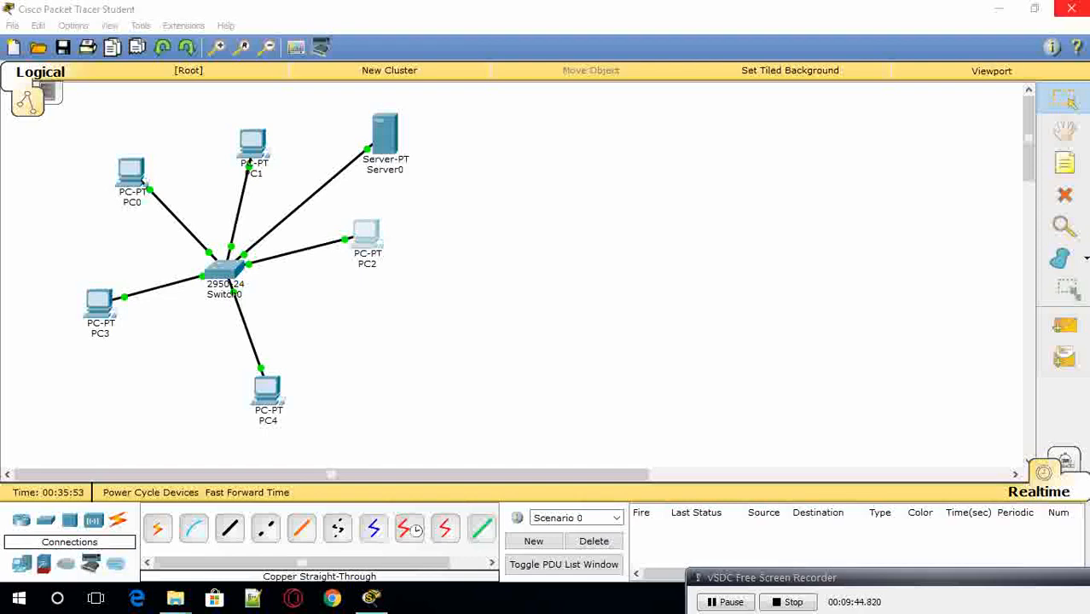
Step: Exit the network simulation program
click(1071, 8)
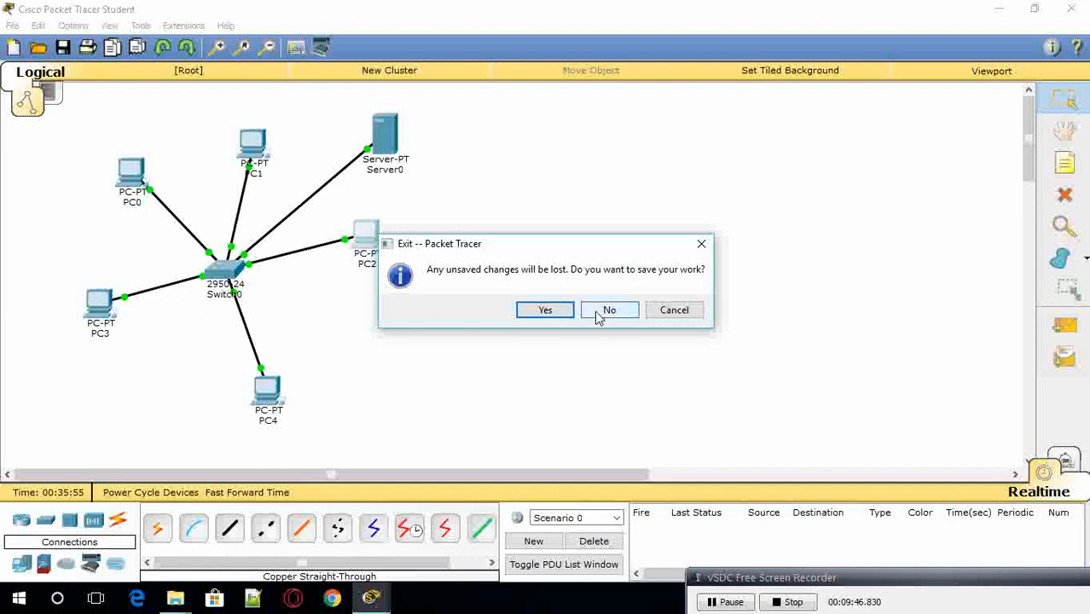